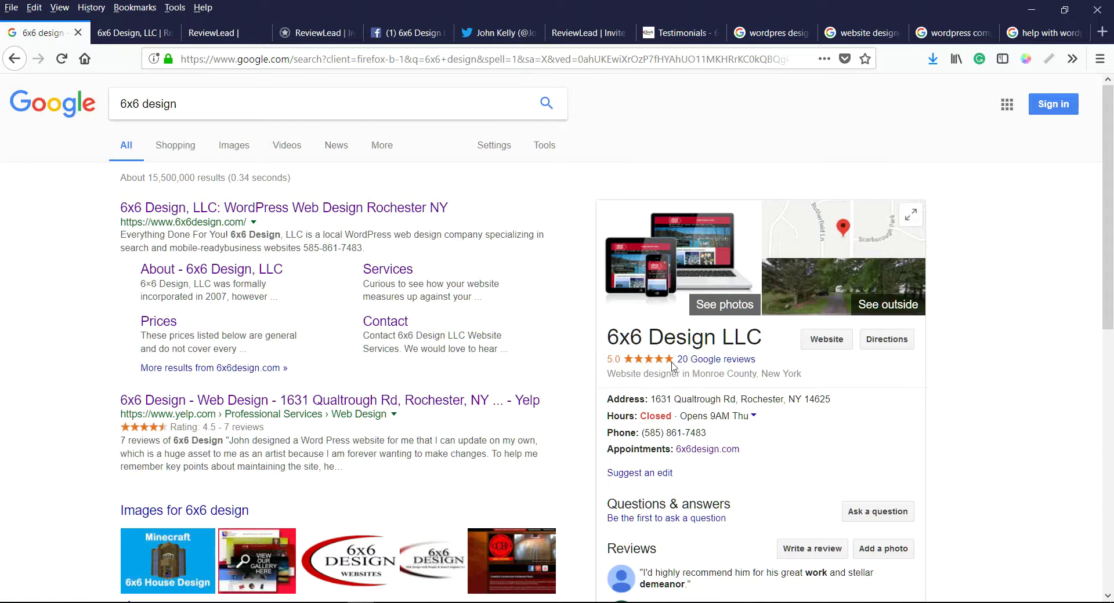
# Examine the 6x6 Design LLC business listing and the local map results for "wordpres designers near me".
pyautogui.scroll(-5, 721, 409)
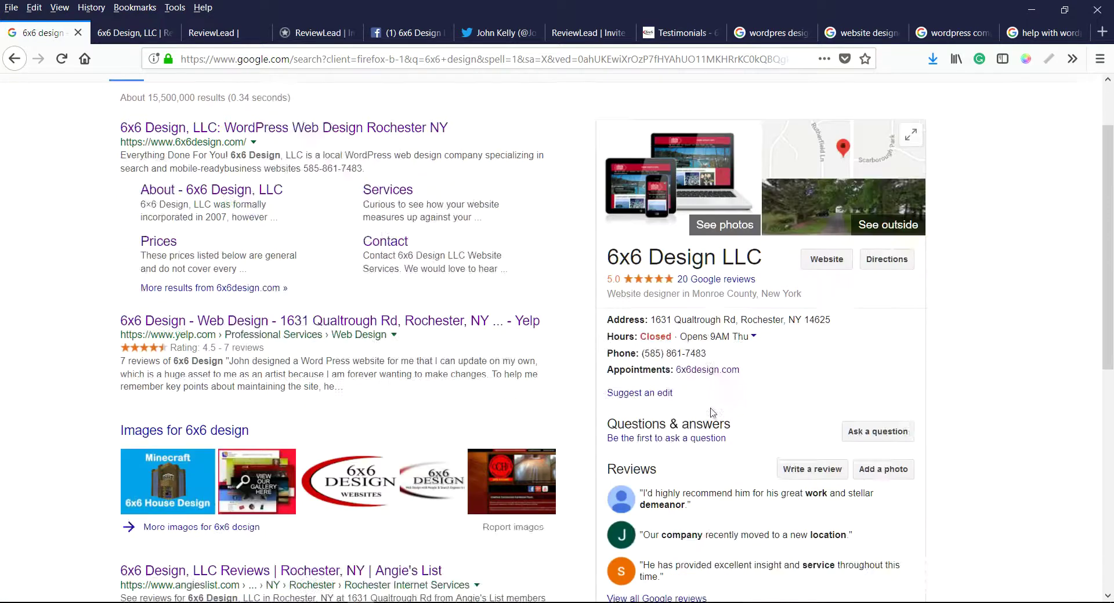
pyautogui.scroll(5, 711, 413)
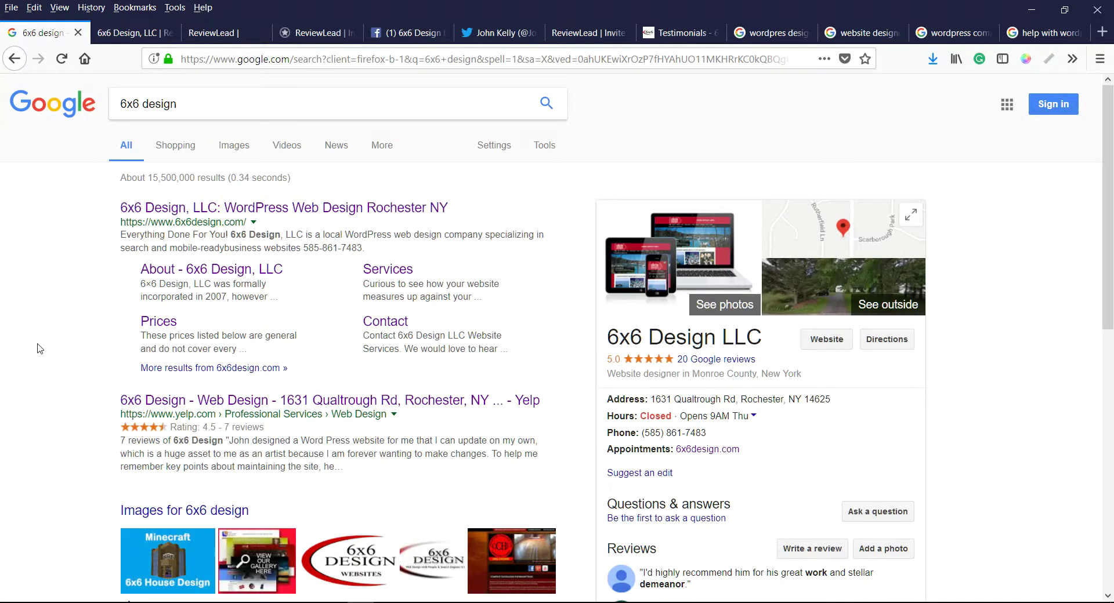
pyautogui.click(771, 34)
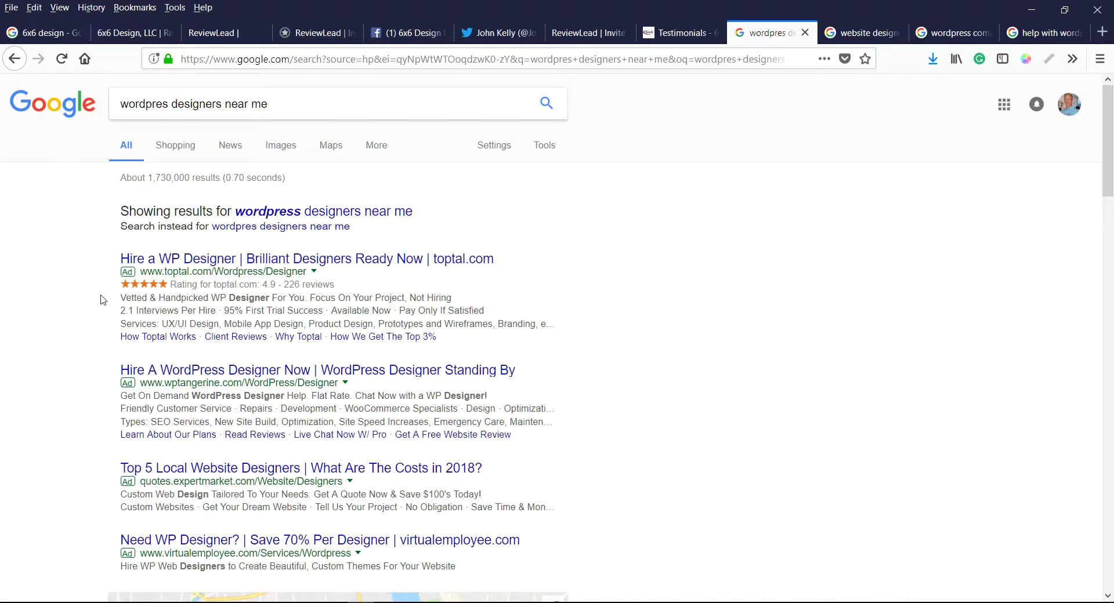
pyautogui.scroll(-8, 96, 296)
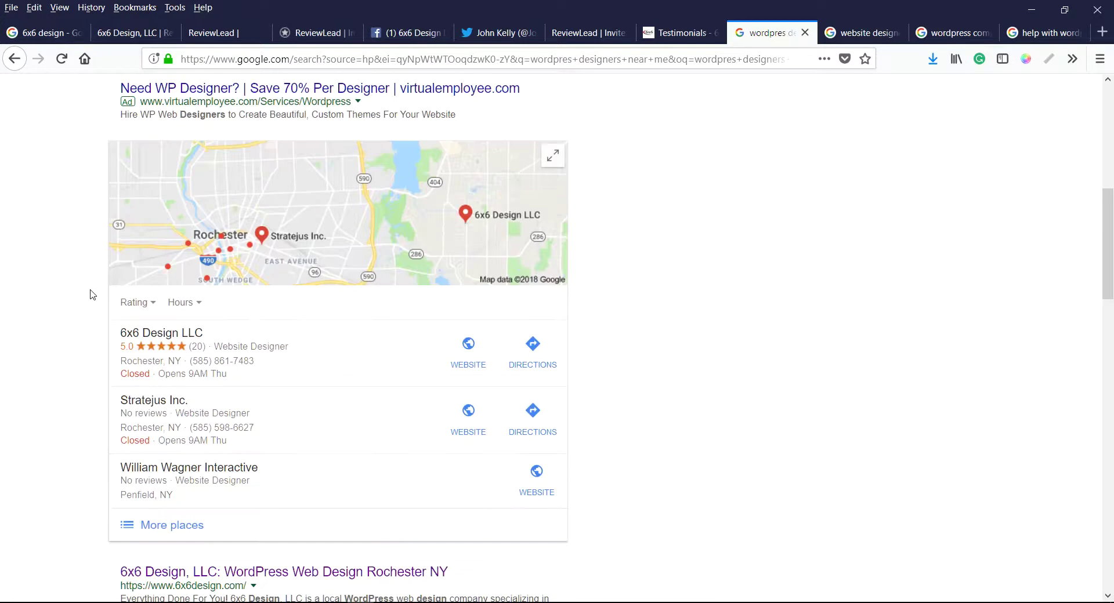
pyautogui.scroll(-2, 90, 295)
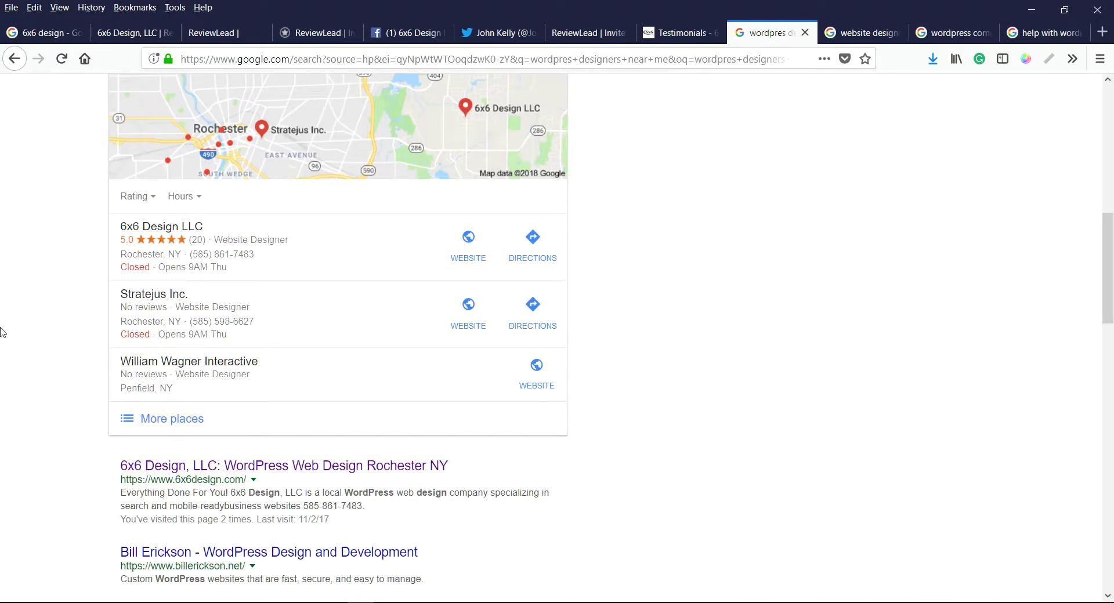
pyautogui.scroll(5, 25, 322)
# Examine the ratings of the local map listings in the "website designers near me" results.
pyautogui.hotkey('ctrl', 'Tab')
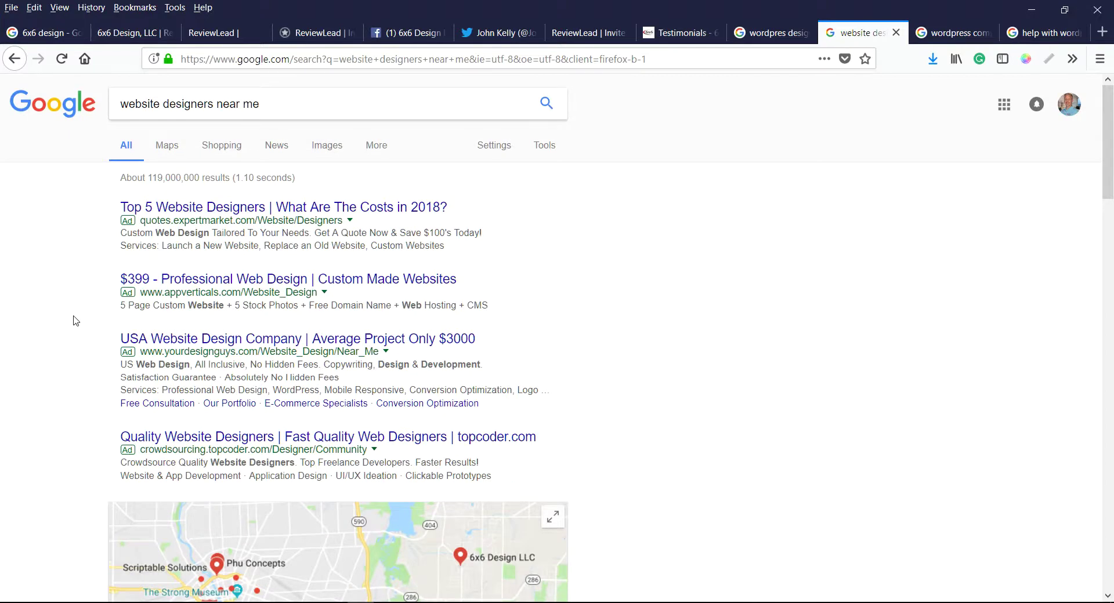
pyautogui.scroll(-5, 78, 303)
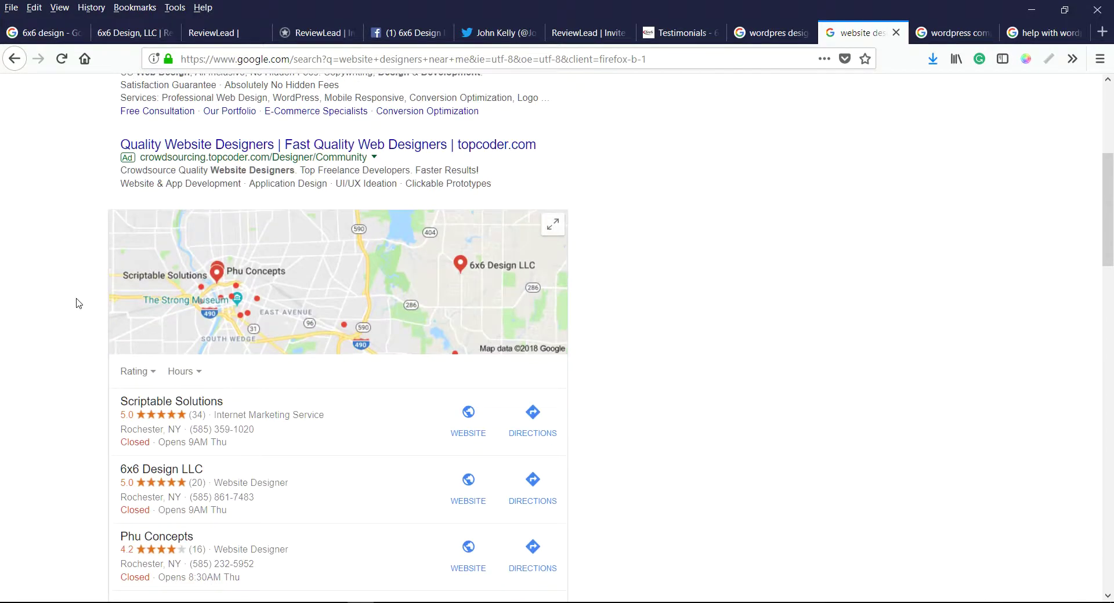
pyautogui.scroll(-2, 78, 303)
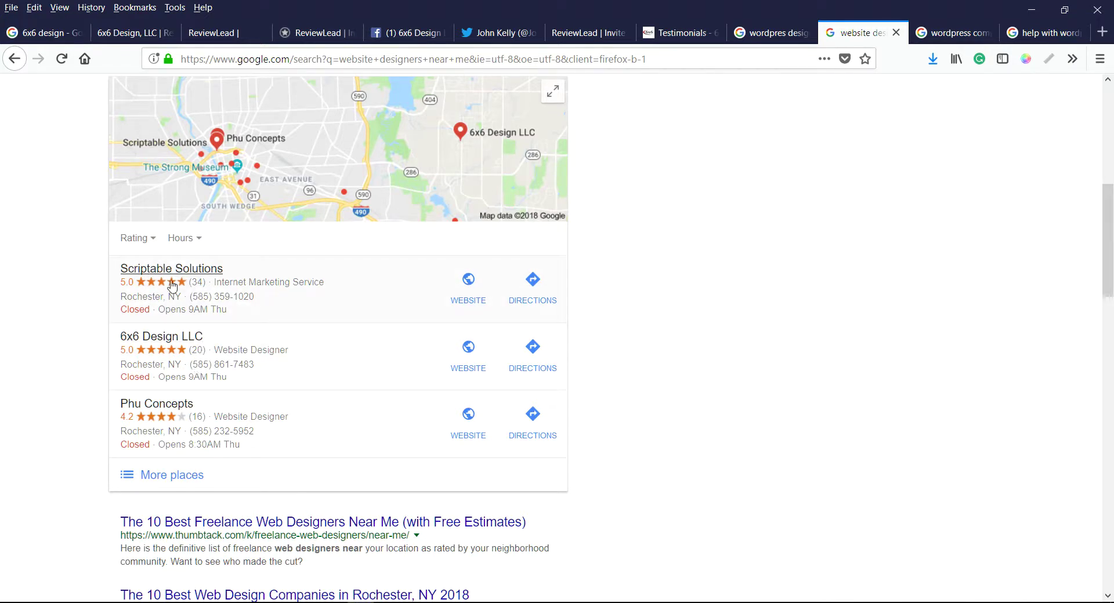
pyautogui.scroll(3, 67, 289)
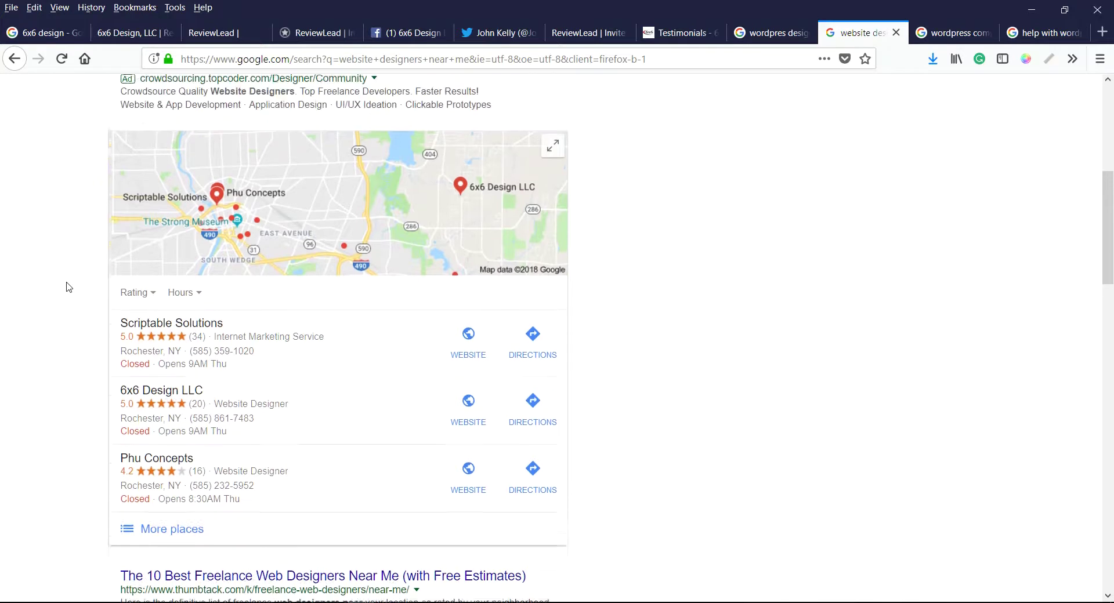
# Compare the local listings for "wordpress companies near me" and "help with wordpress near me", highlighting "near me" in the latter query.
pyautogui.click(954, 33)
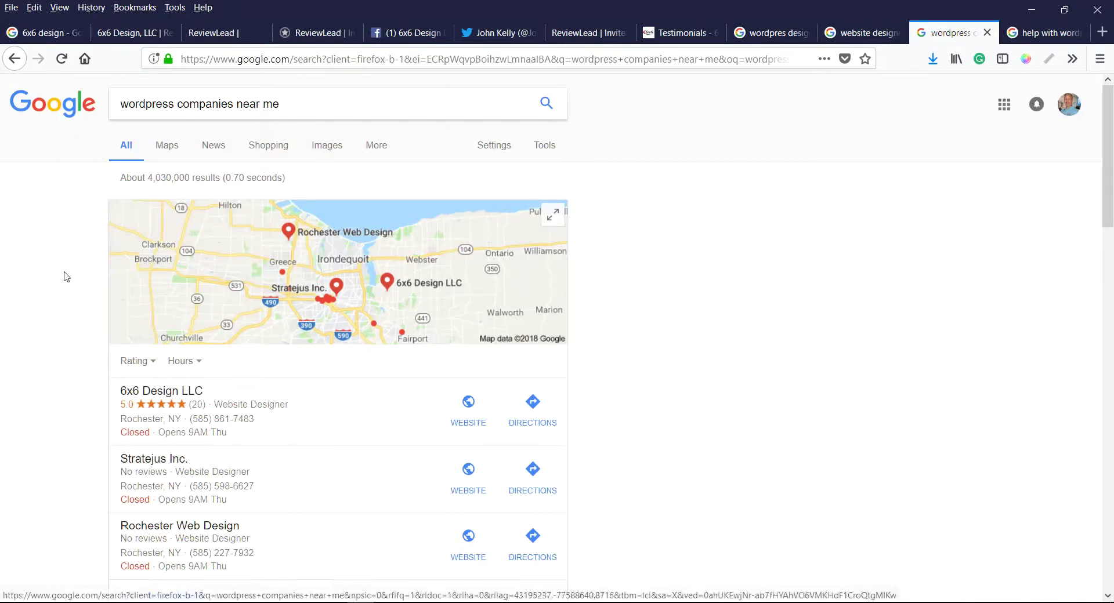
pyautogui.scroll(-2, 70, 284)
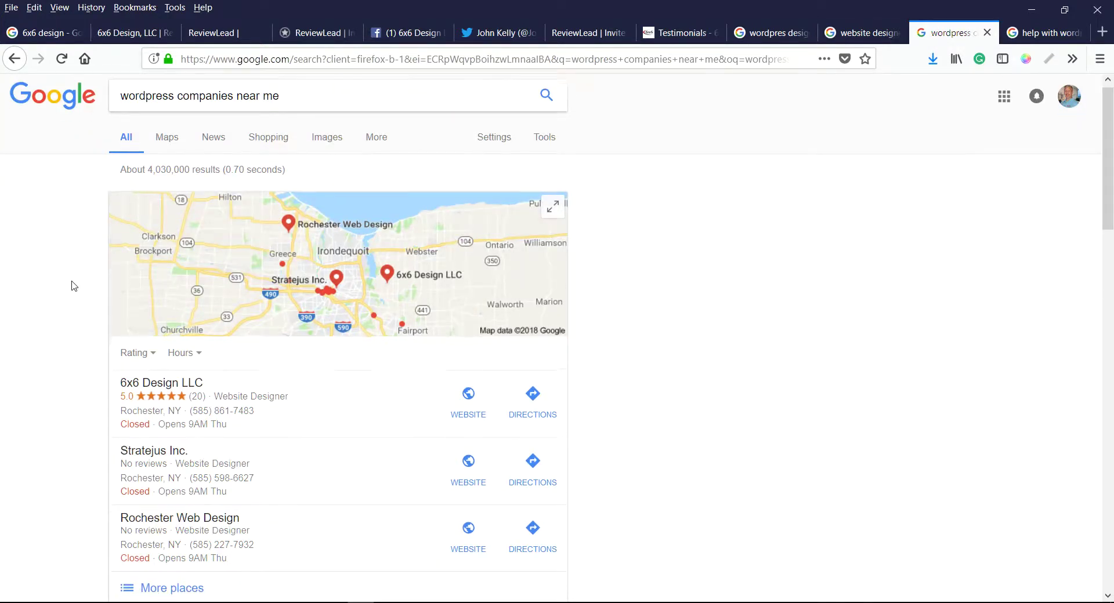
pyautogui.click(1044, 33)
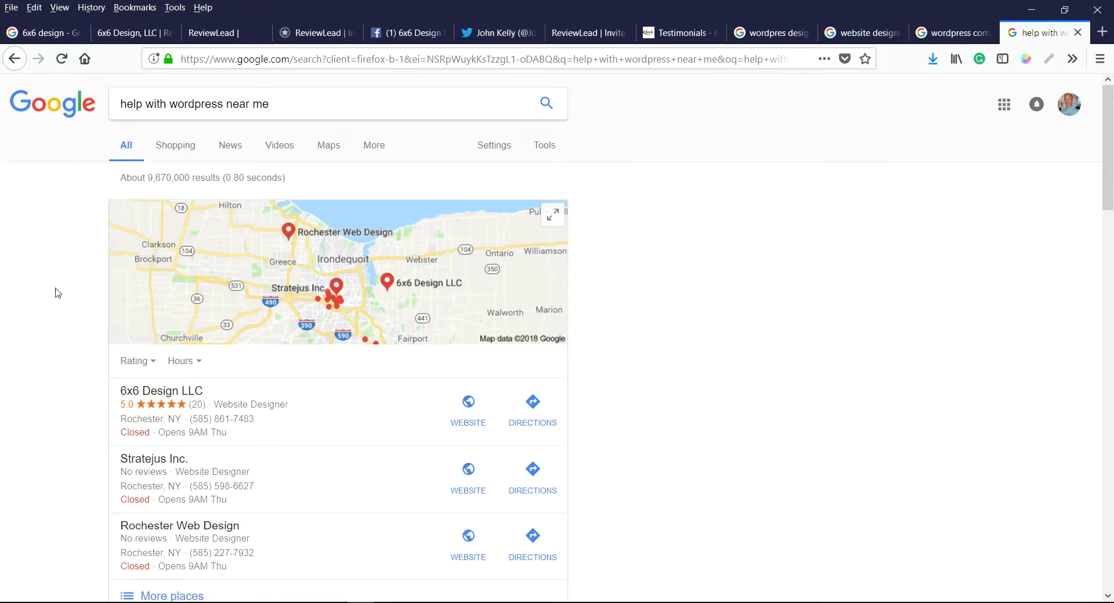
pyautogui.scroll(-3, 60, 293)
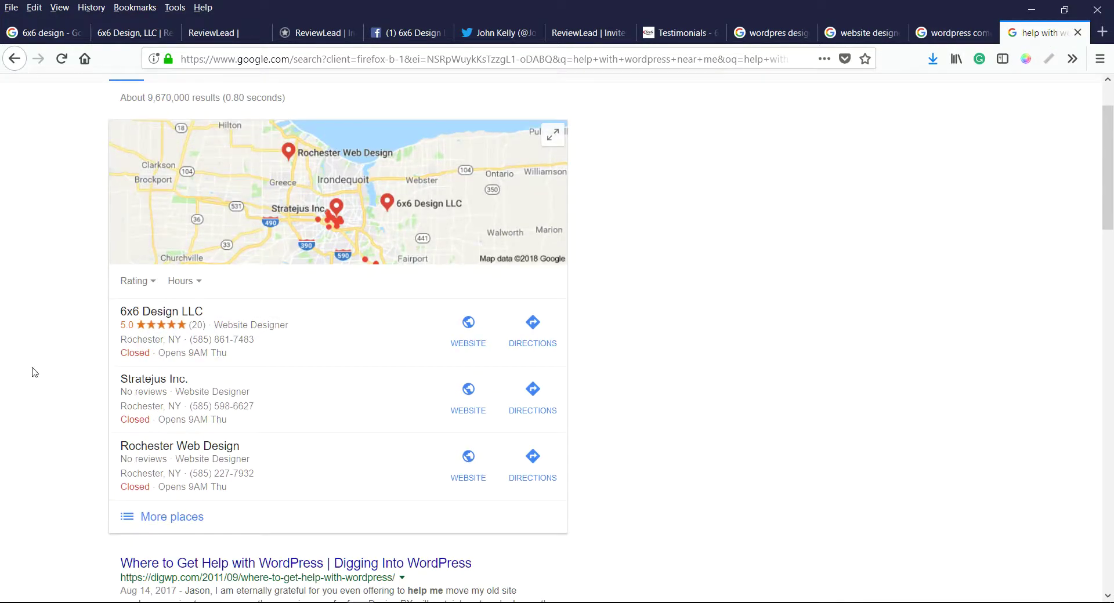
pyautogui.scroll(3, 33, 369)
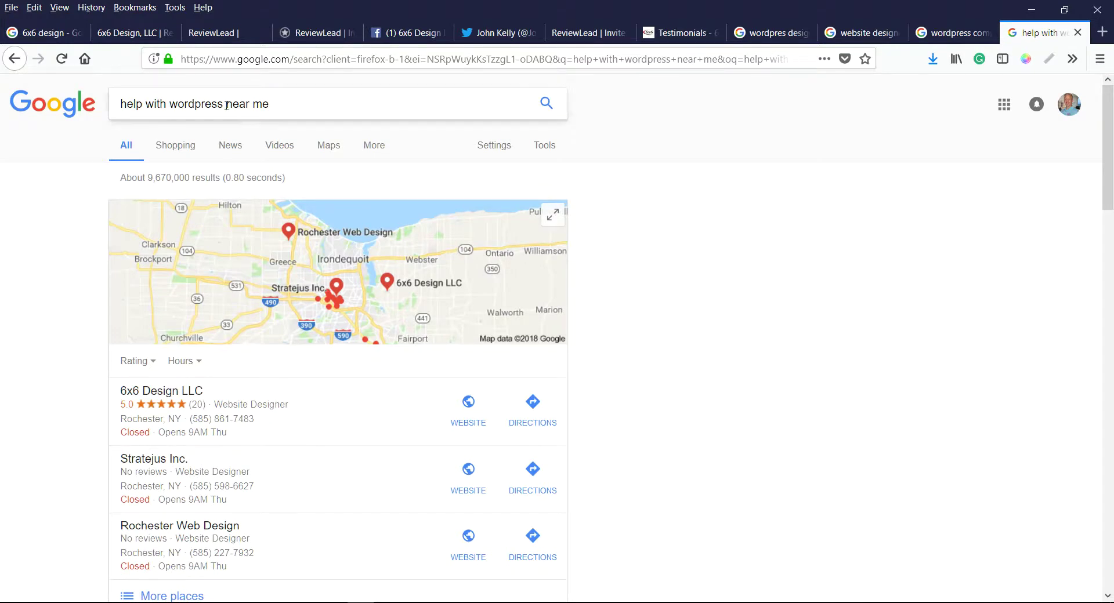
pyautogui.moveTo(226, 104); pyautogui.dragTo(323, 97)
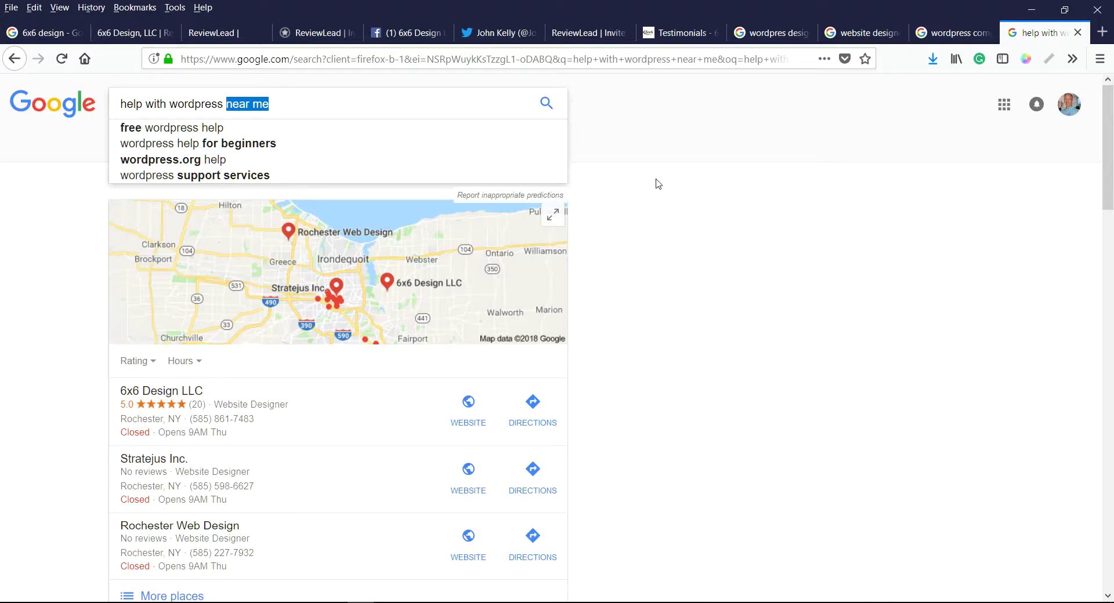
pyautogui.click(651, 198)
# Look over the 6x6 Design, LLC review page on ReviewLead, including its rating section and web address.
pyautogui.click(128, 33)
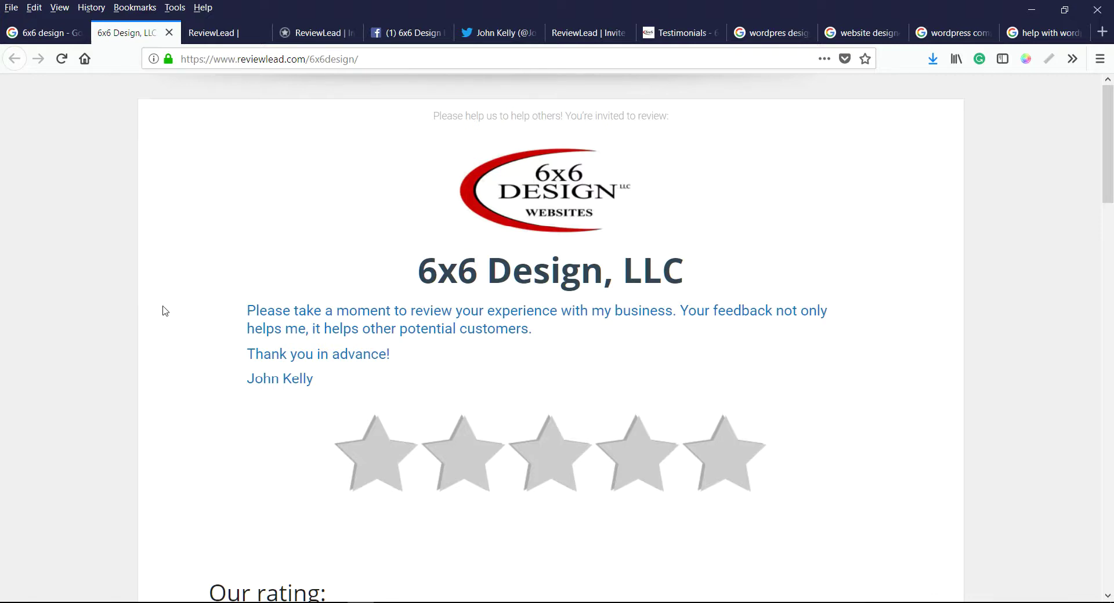
pyautogui.scroll(-2, 162, 311)
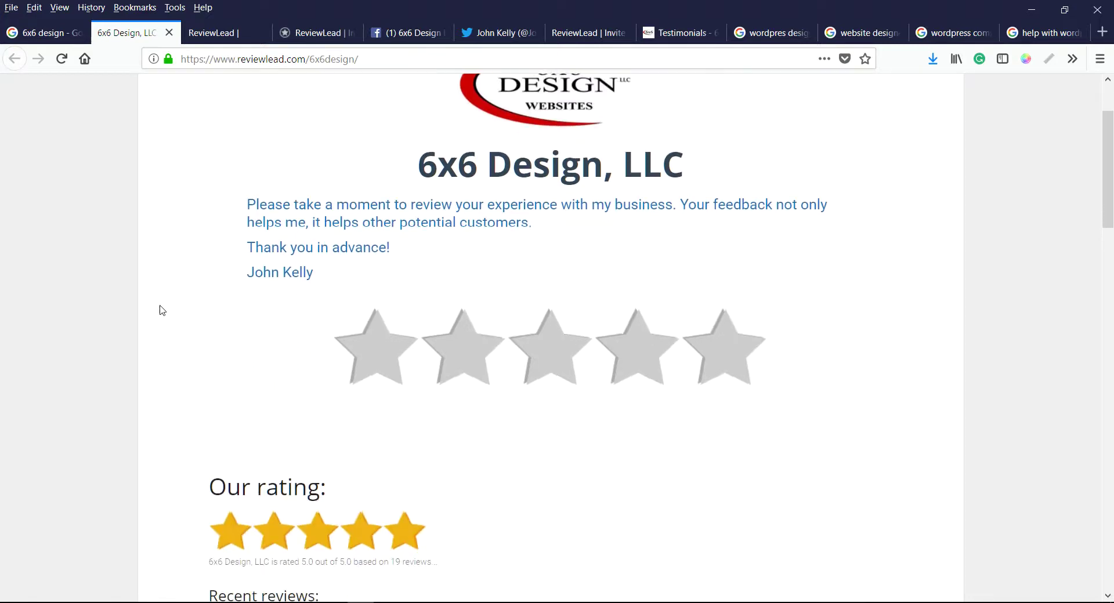
pyautogui.scroll(2, 156, 313)
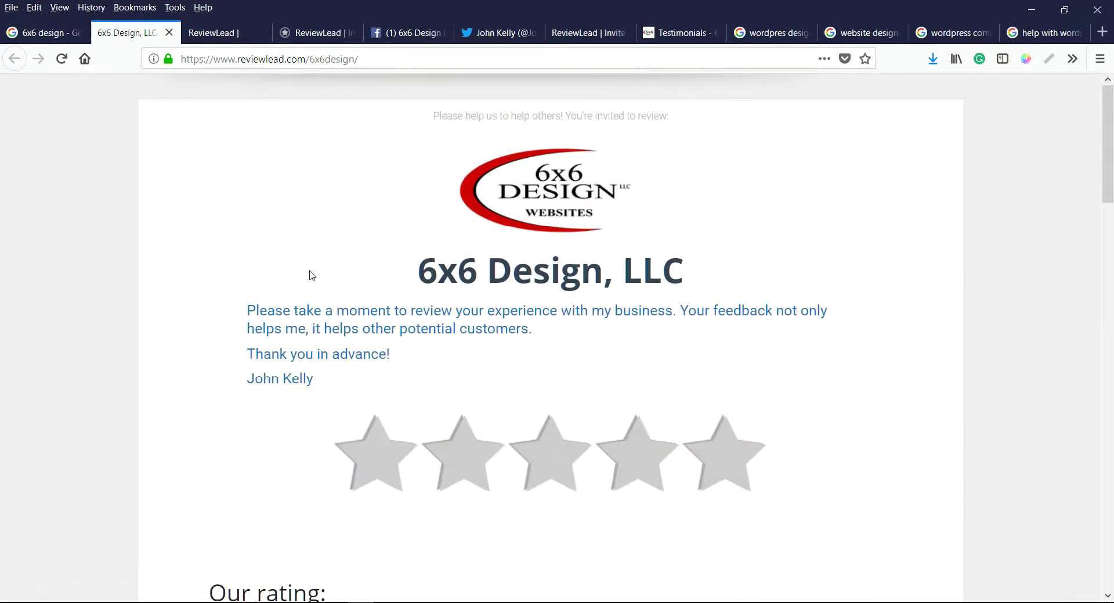
pyautogui.moveTo(363, 60); pyautogui.dragTo(149, 68)
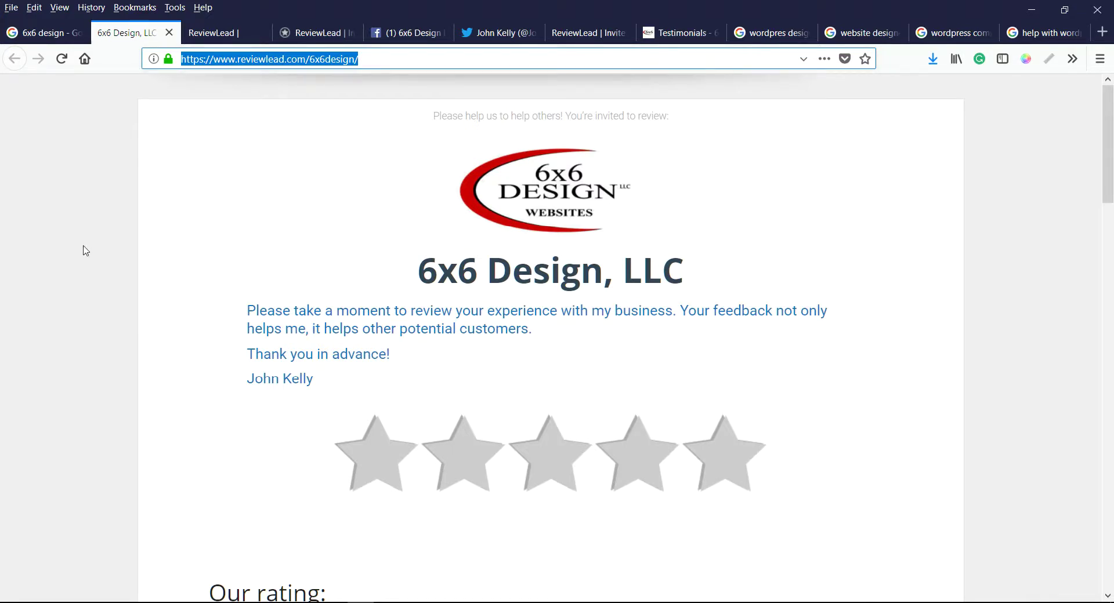
pyautogui.click(168, 300)
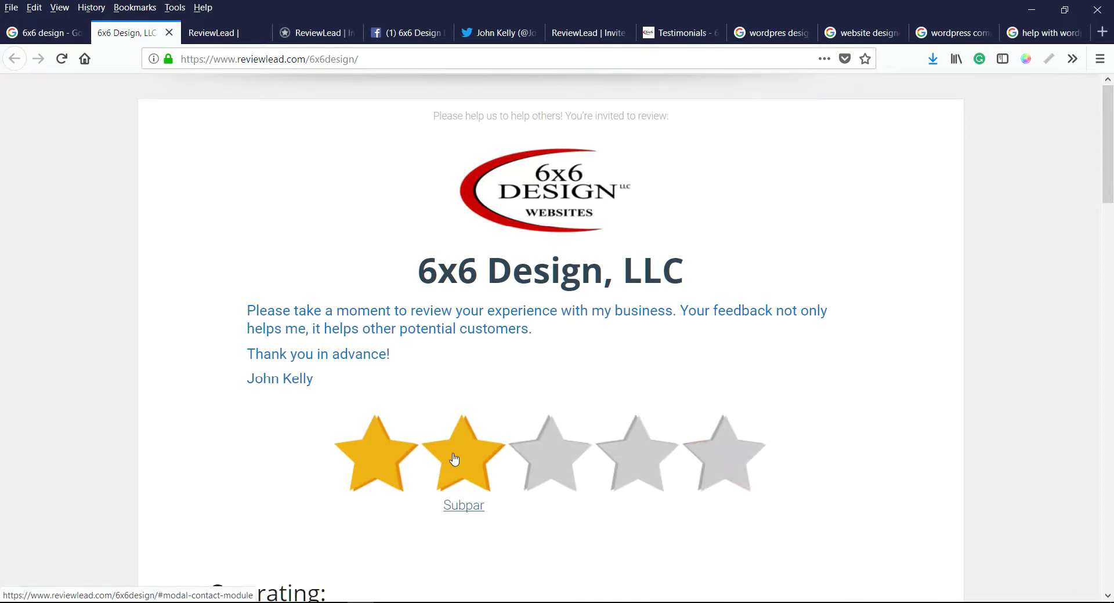
# Give a three-star rating to view the customer feedback form, and close the form without sending a message.
pyautogui.click(561, 461)
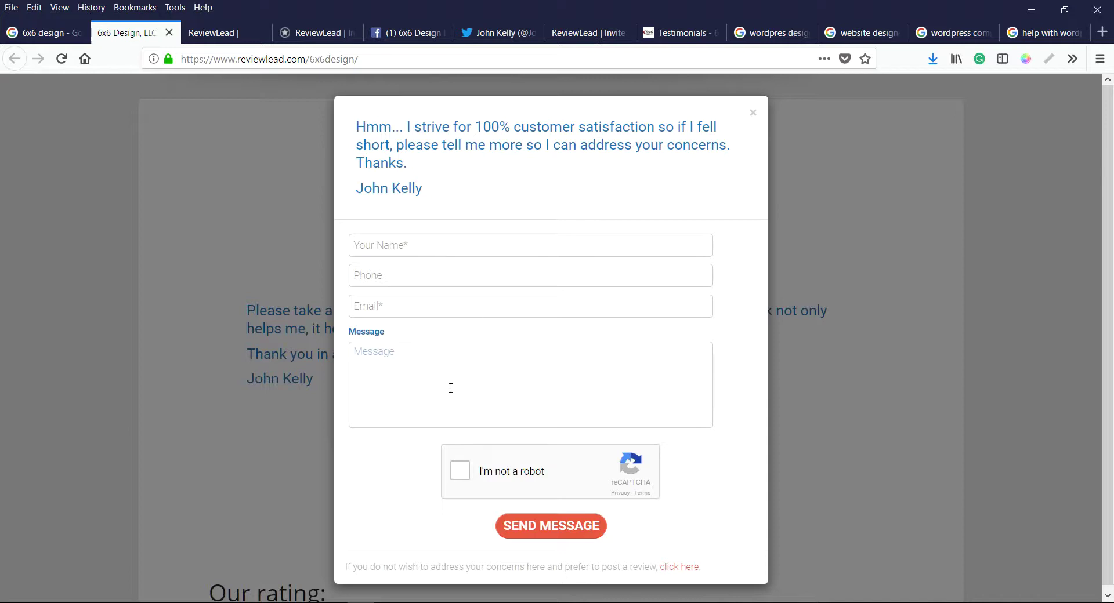
pyautogui.click(753, 114)
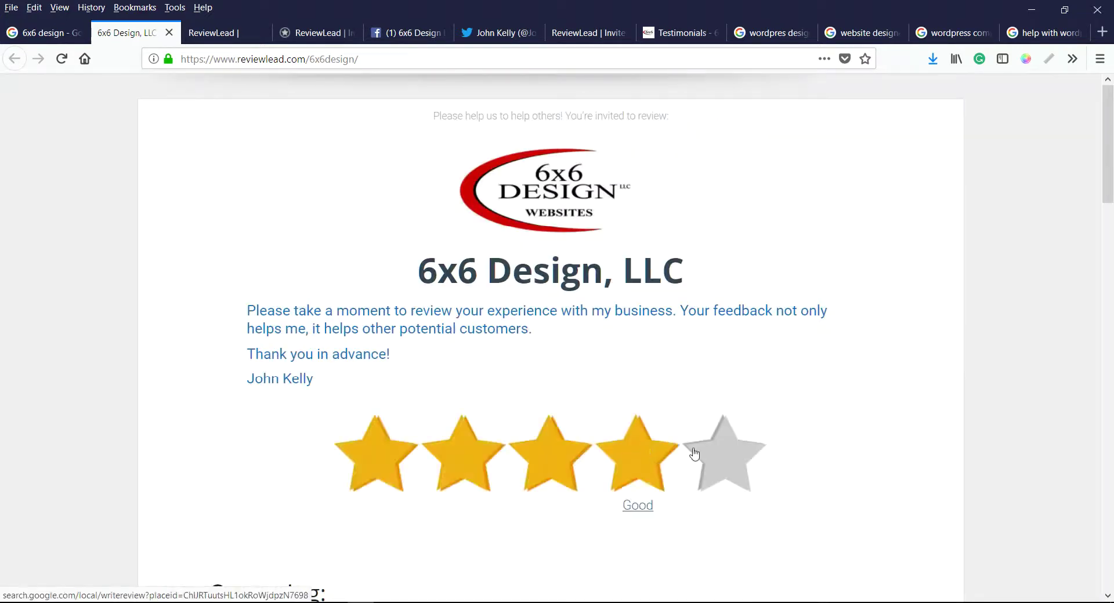
# Give a five-star rating, sign in to Google with the account password, and leave the review form without posting.
pyautogui.click(730, 455)
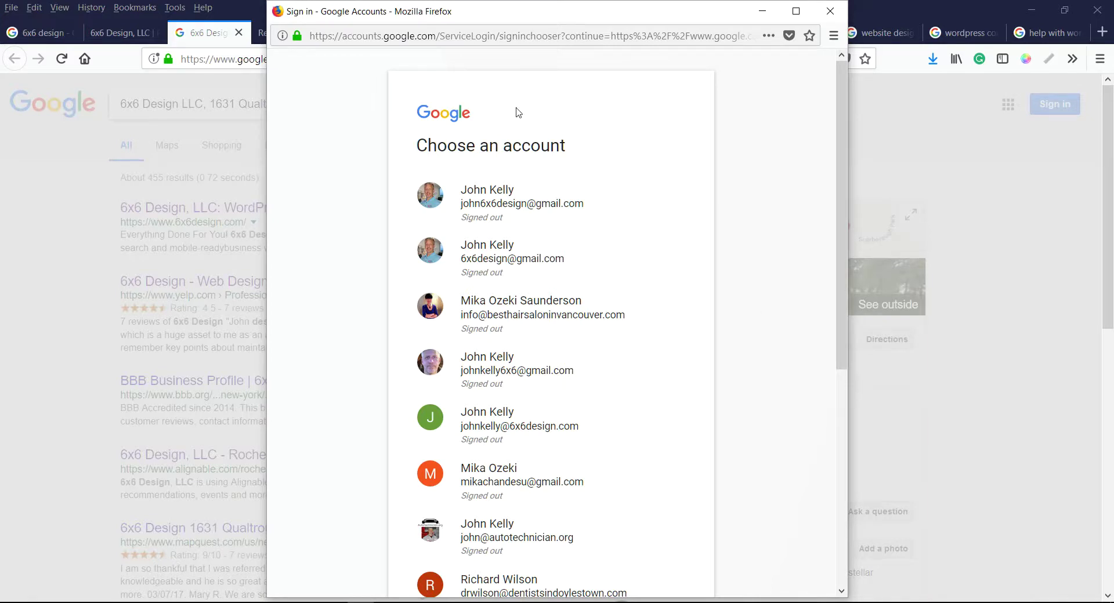
pyautogui.click(483, 259)
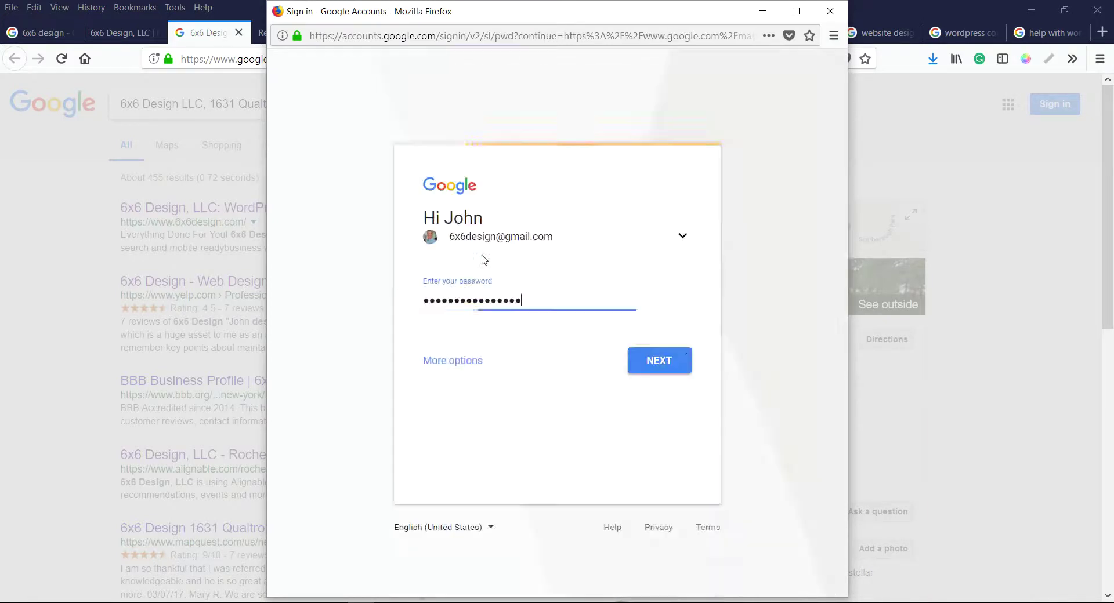
pyautogui.click(668, 356)
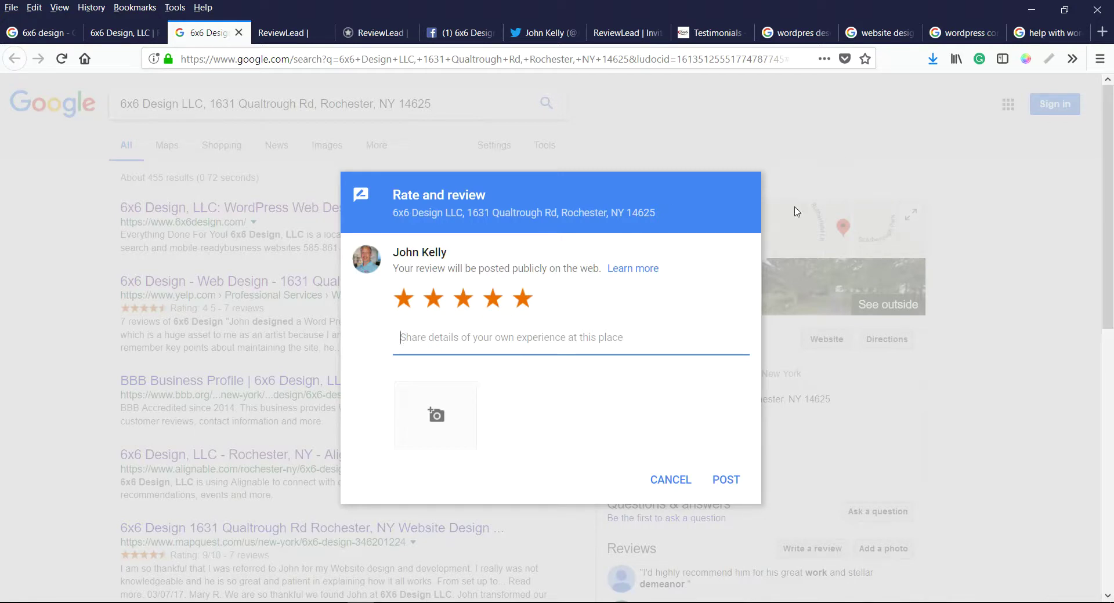
pyautogui.click(664, 480)
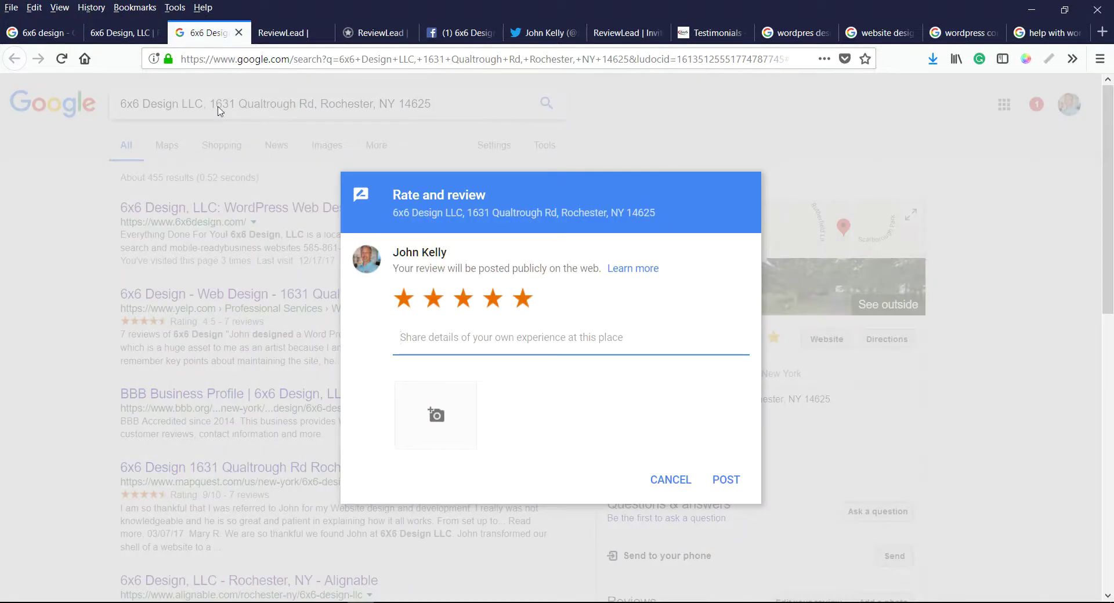
pyautogui.click(238, 32)
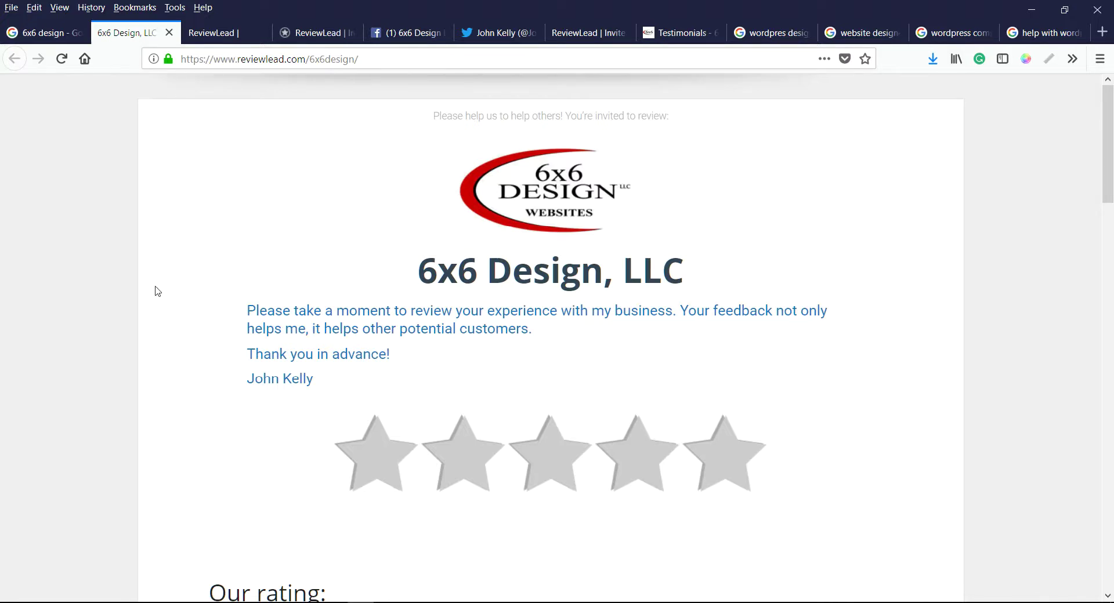
# View the ReviewLead homepage and the pending recipients list in the 6x6 Design, LLC review invites.
pyautogui.click(225, 35)
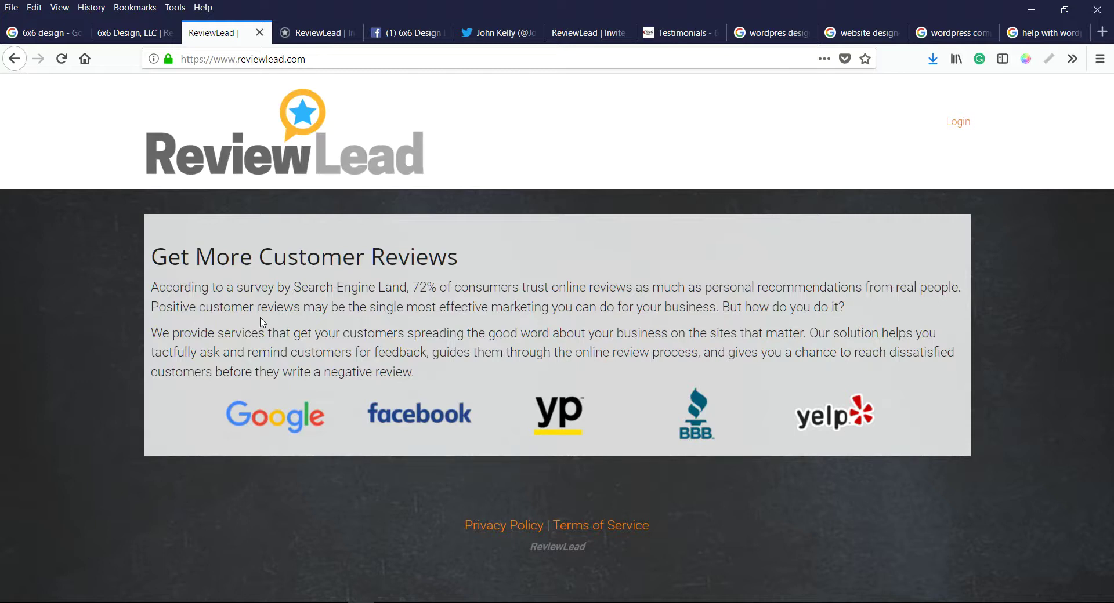
pyautogui.hotkey('ctrl', 'Tab')
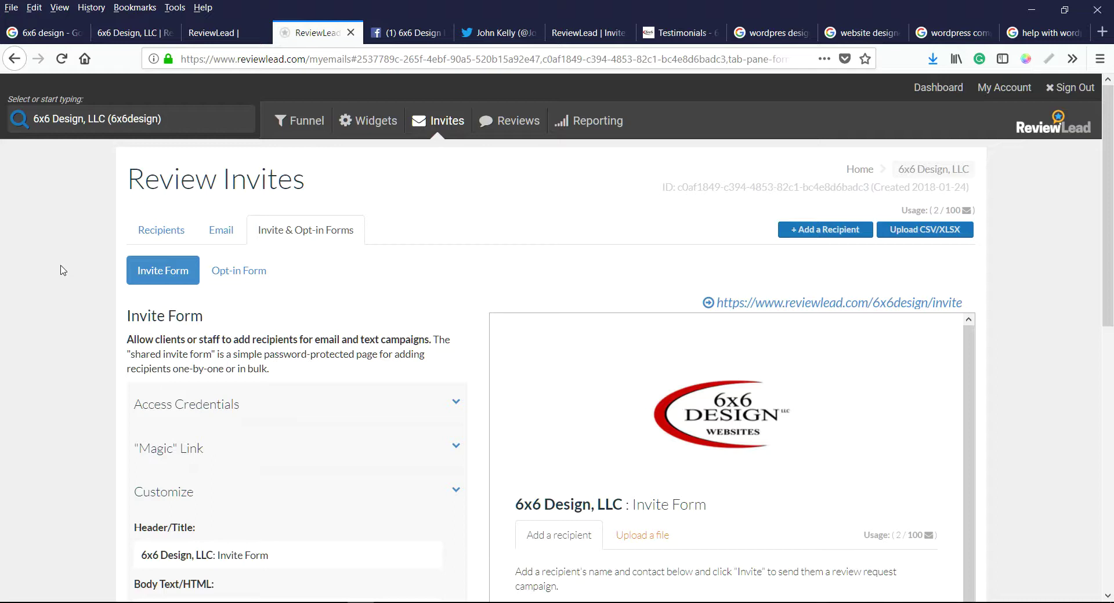
pyautogui.click(152, 232)
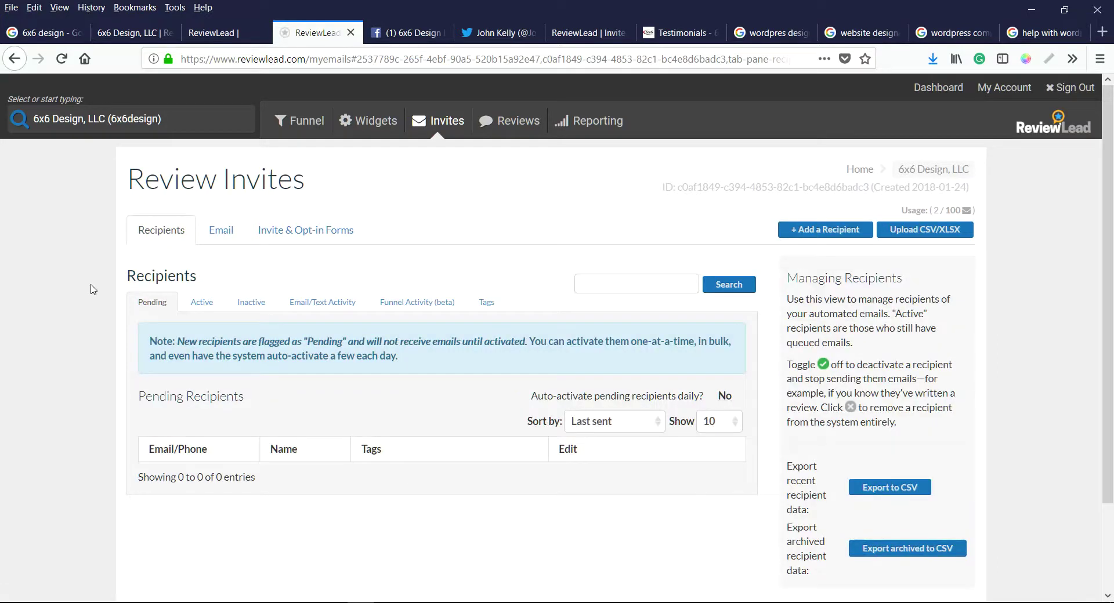
# Review the initial, 3-day follow-up and 7-day final request templates of the email drip campaign.
pyautogui.click(221, 230)
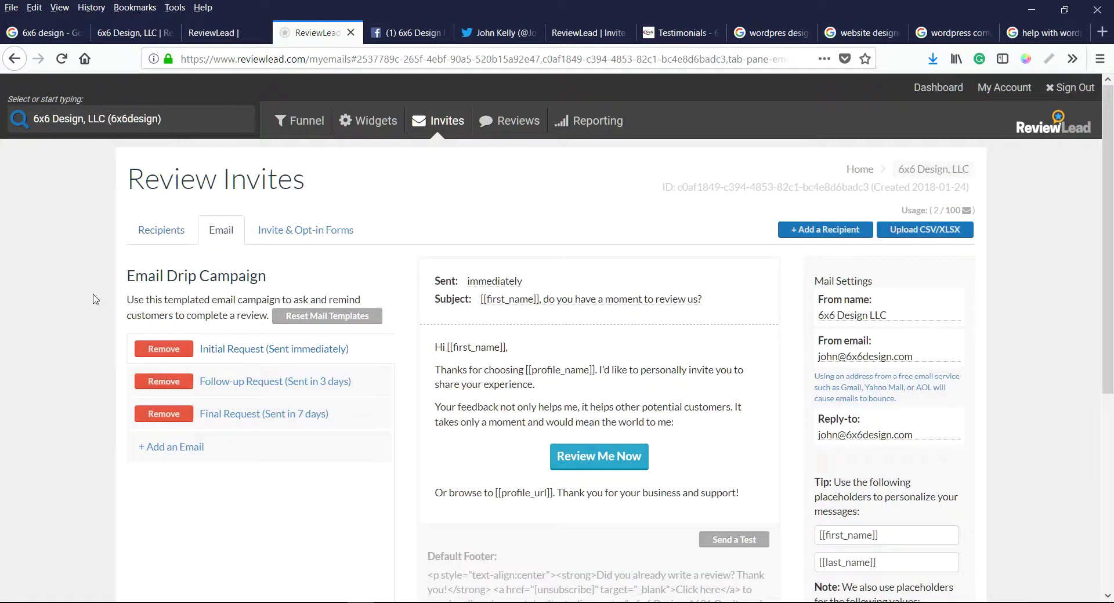
pyautogui.scroll(-2, 93, 293)
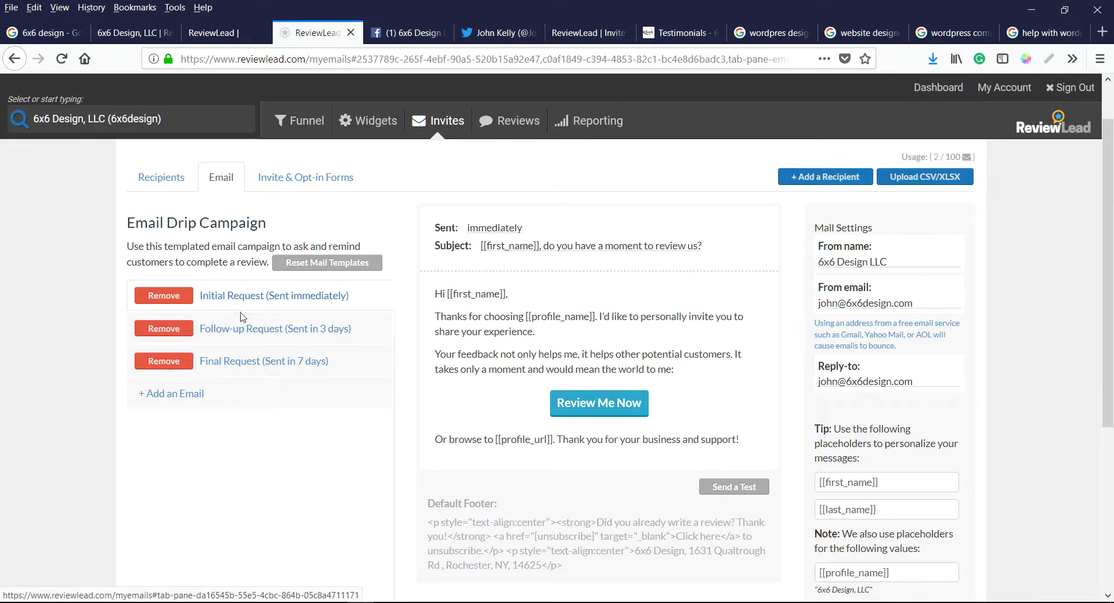
pyautogui.click(247, 330)
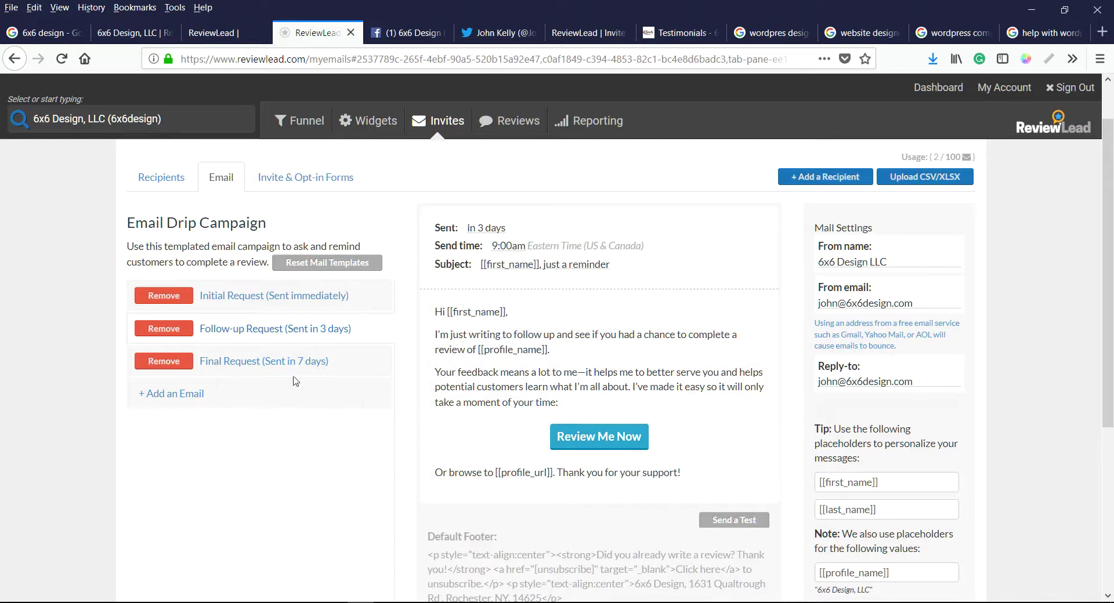
pyautogui.click(257, 362)
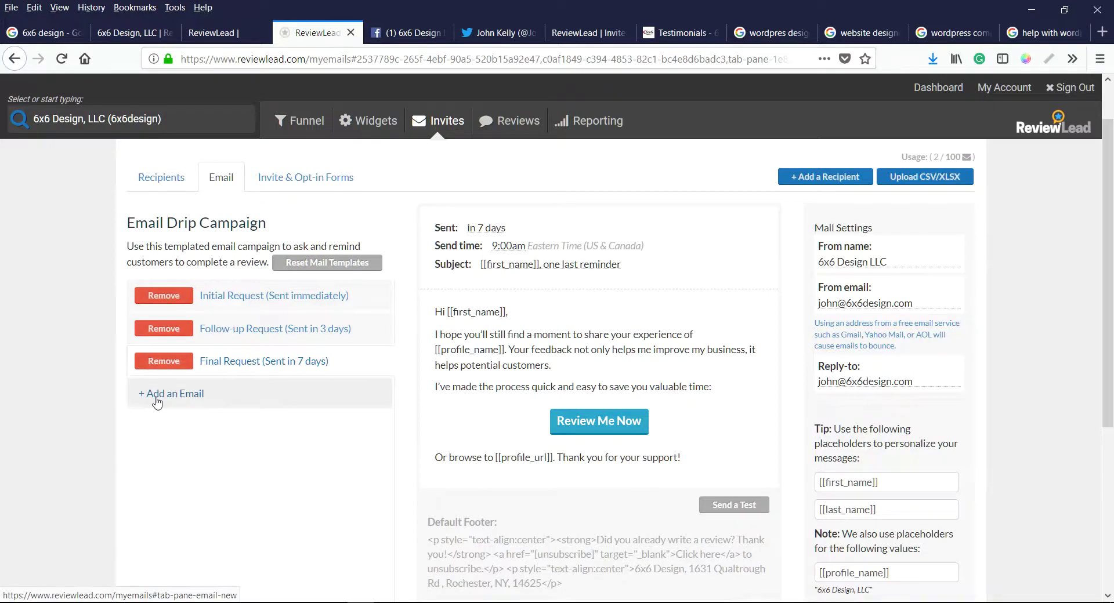
pyautogui.scroll(1, 124, 412)
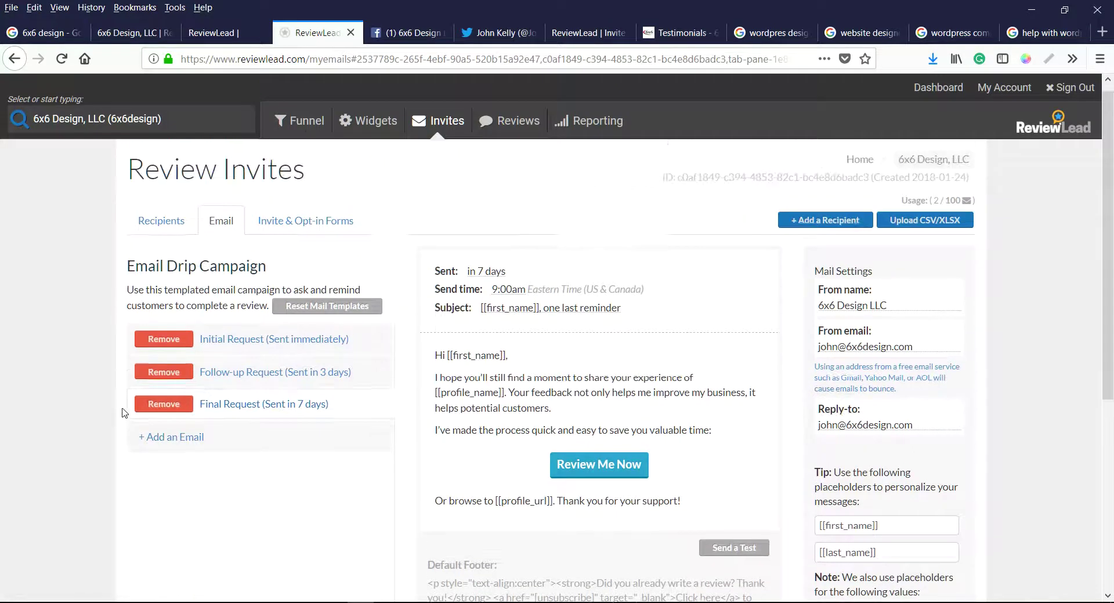
# View the Invite Form settings and form preview among the 6x6 Design, LLC invite and opt-in forms.
pyautogui.click(326, 235)
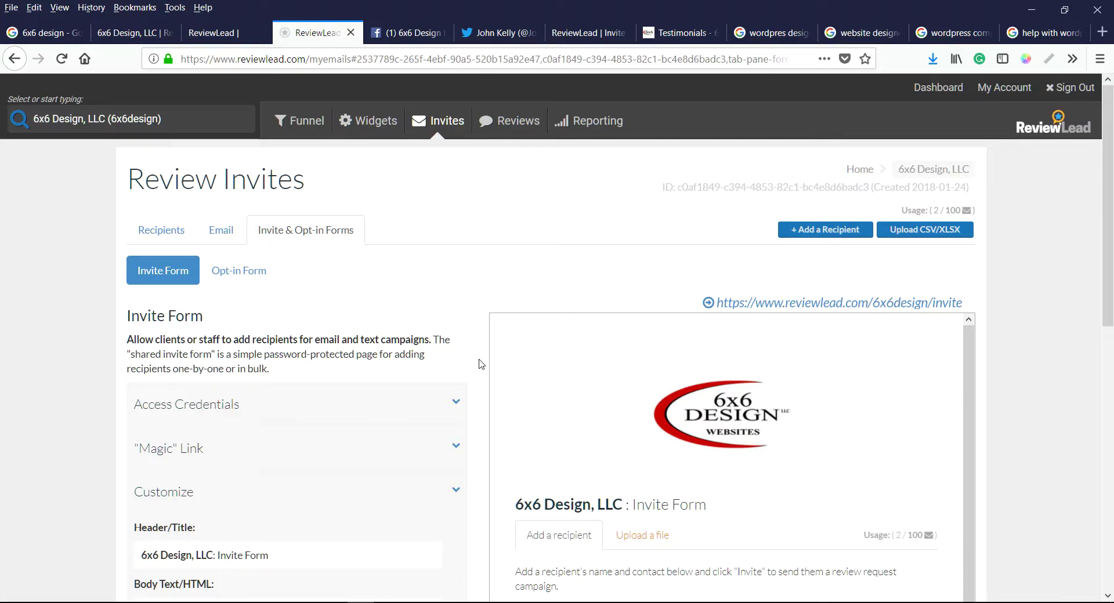
pyautogui.scroll(-4, 480, 364)
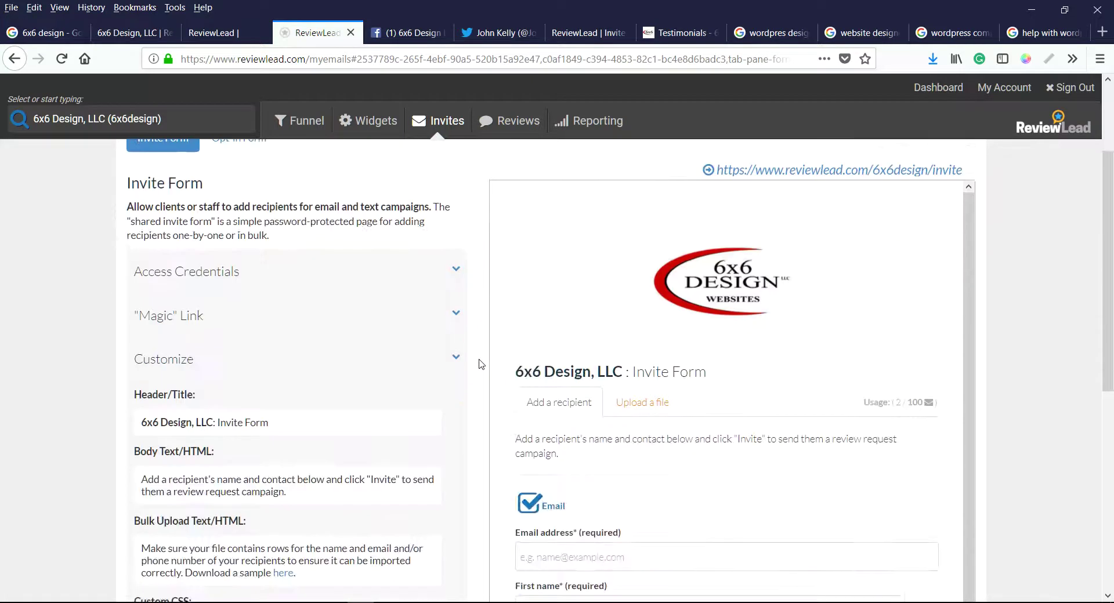
pyautogui.scroll(3, 479, 364)
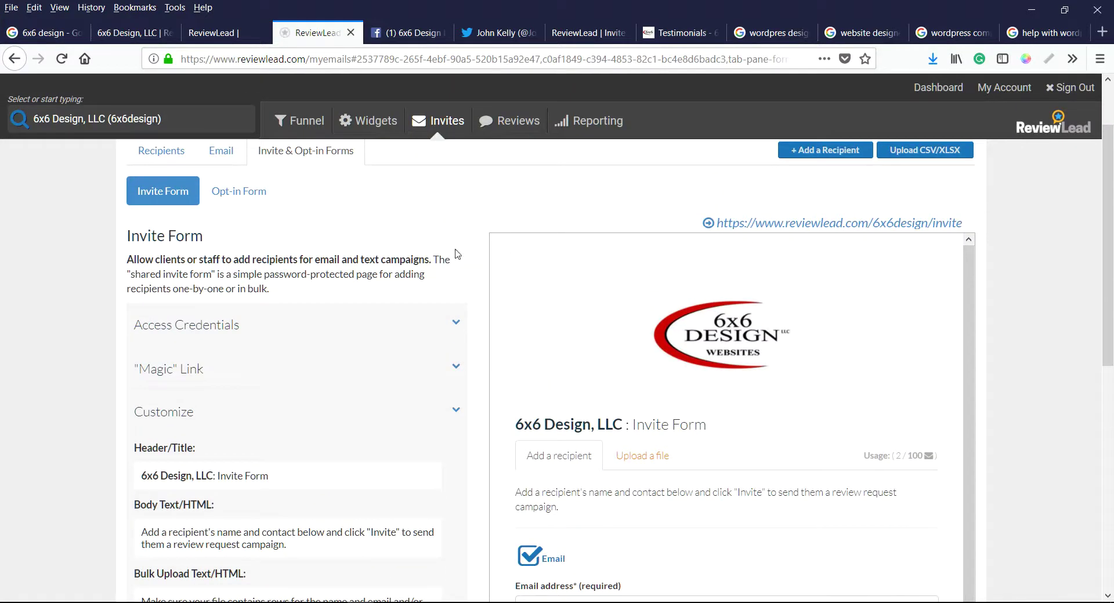
pyautogui.scroll(2, 450, 236)
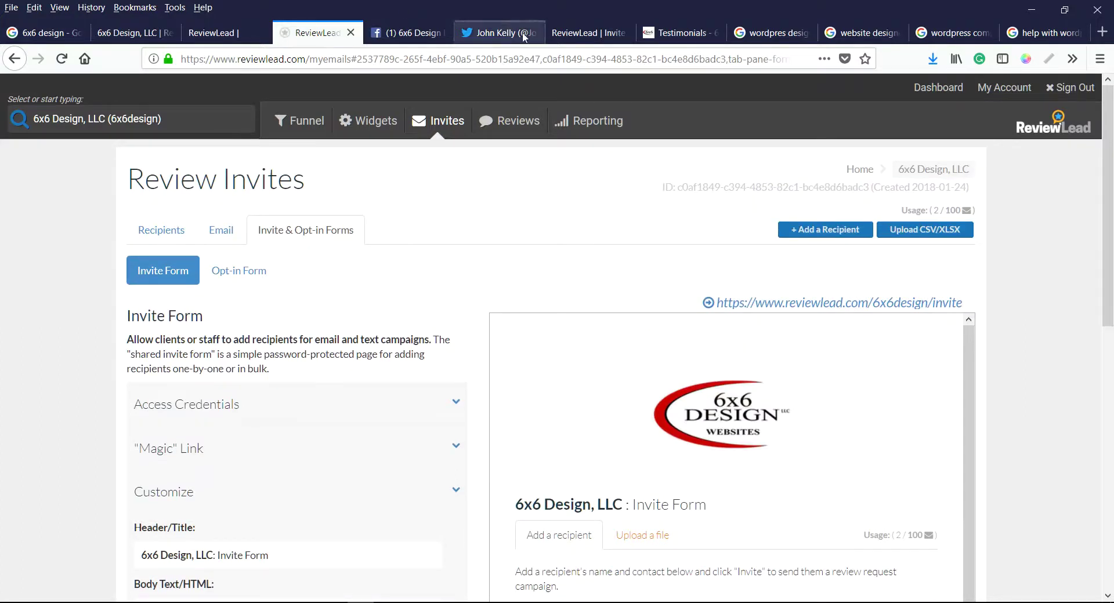
# View the shared 6x6 Design, LLC invite page, examining its tokenized link and the fields for adding a recipient.
pyautogui.click(602, 36)
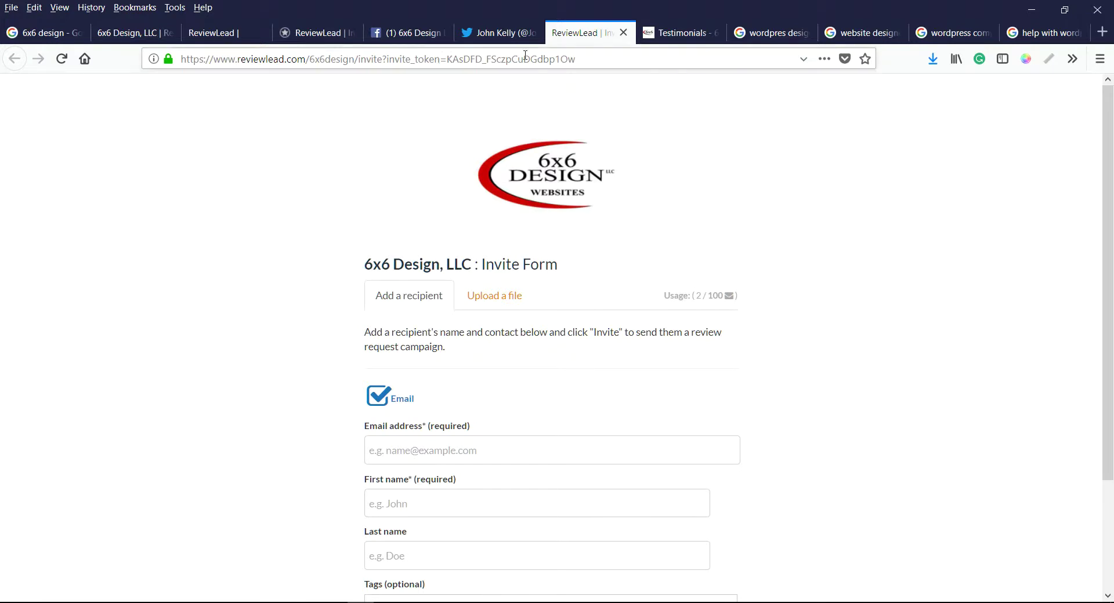
pyautogui.moveTo(584, 57); pyautogui.dragTo(431, 57)
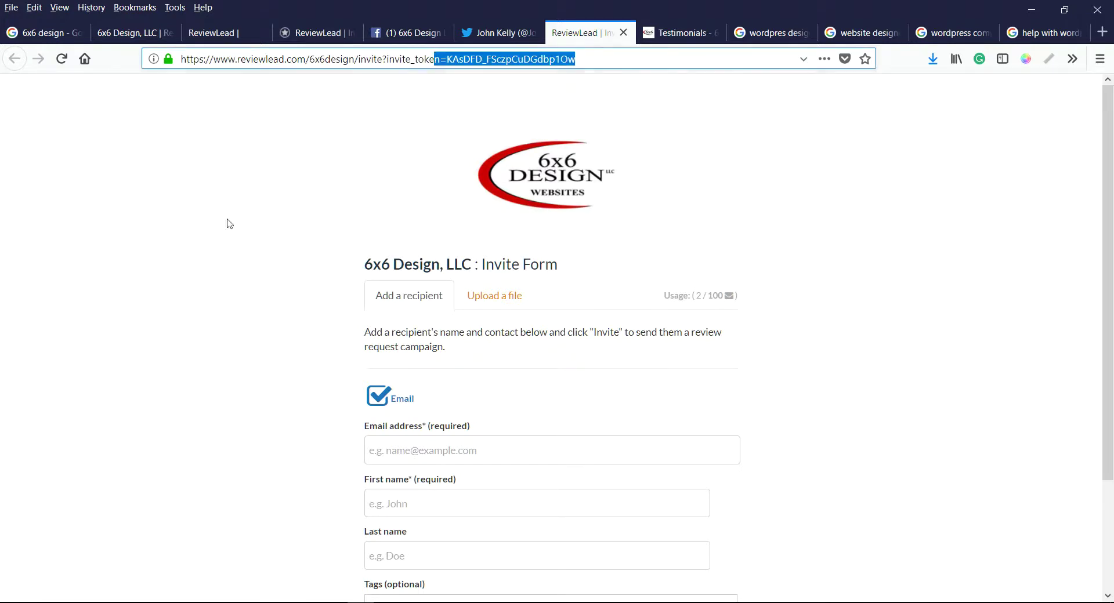
pyautogui.click(188, 234)
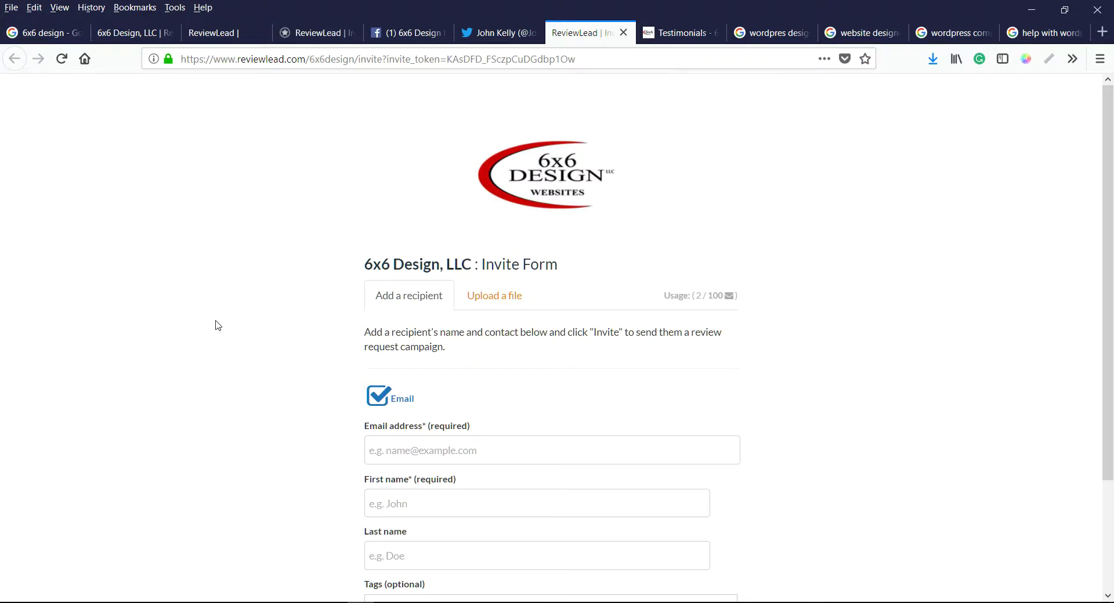
pyautogui.scroll(-2, 215, 325)
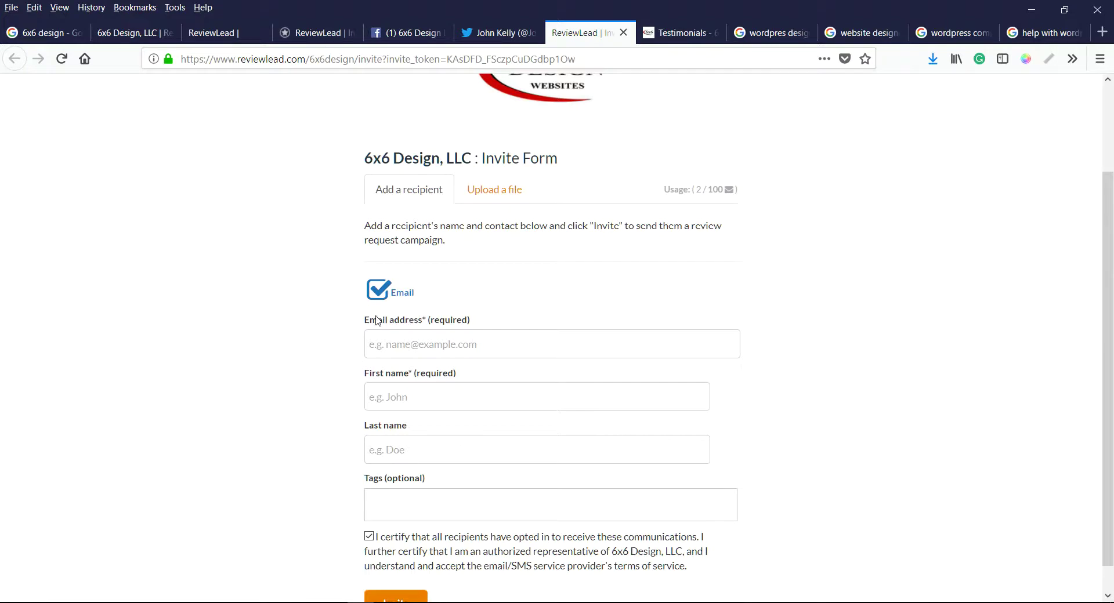
pyautogui.scroll(-1, 283, 383)
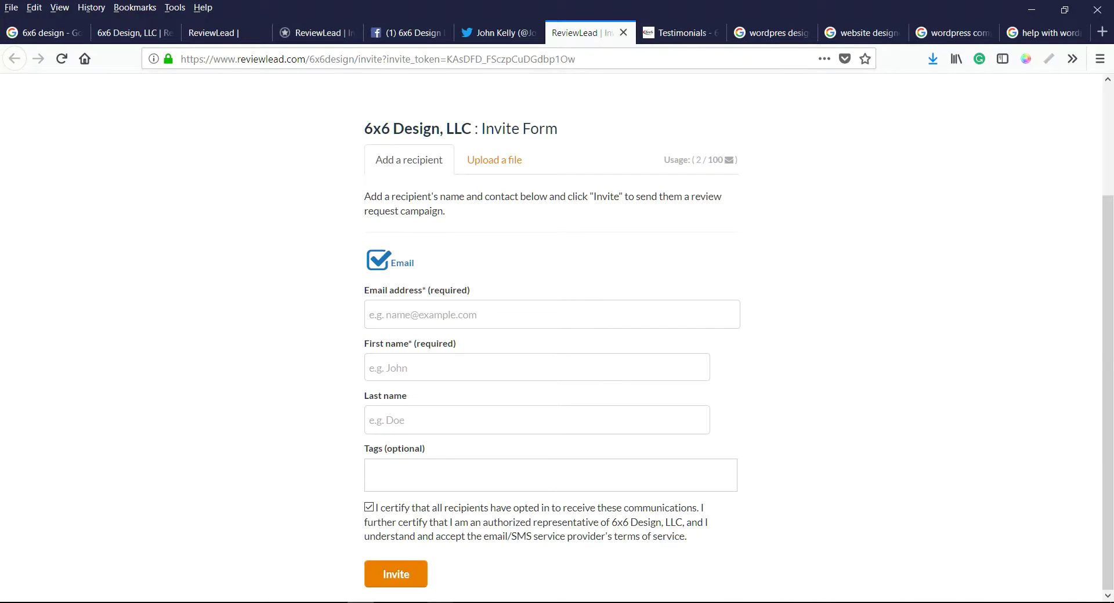
# Switch to the received review request email in Outlook, follow its Review Me Now link, and close the review page.
pyautogui.moveTo(551, 581)
pyautogui.click(596, 582)
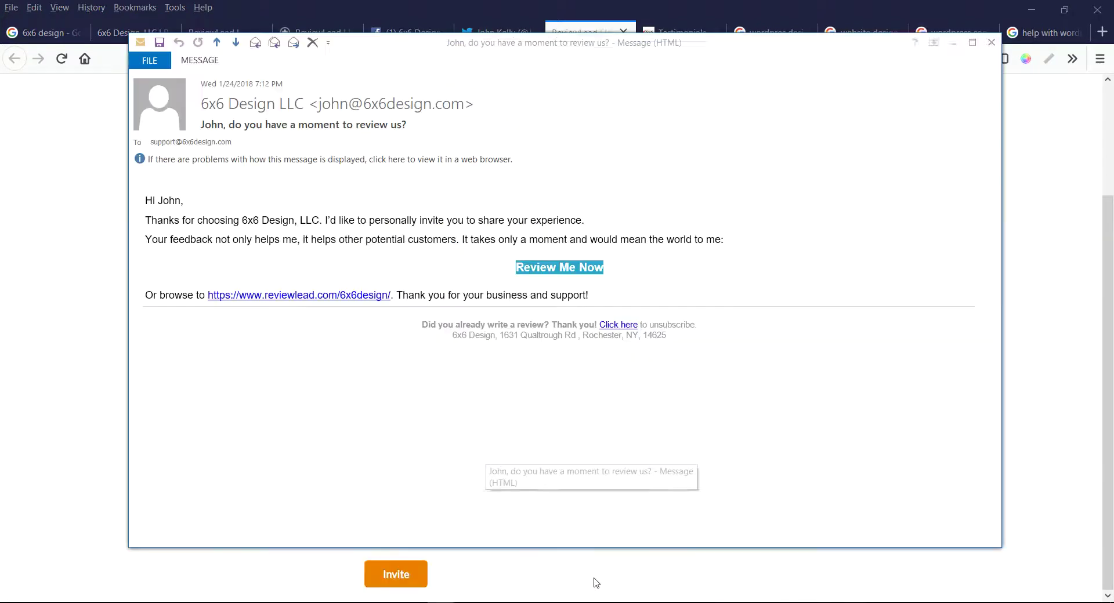
pyautogui.moveTo(483, 44); pyautogui.dragTo(491, 80)
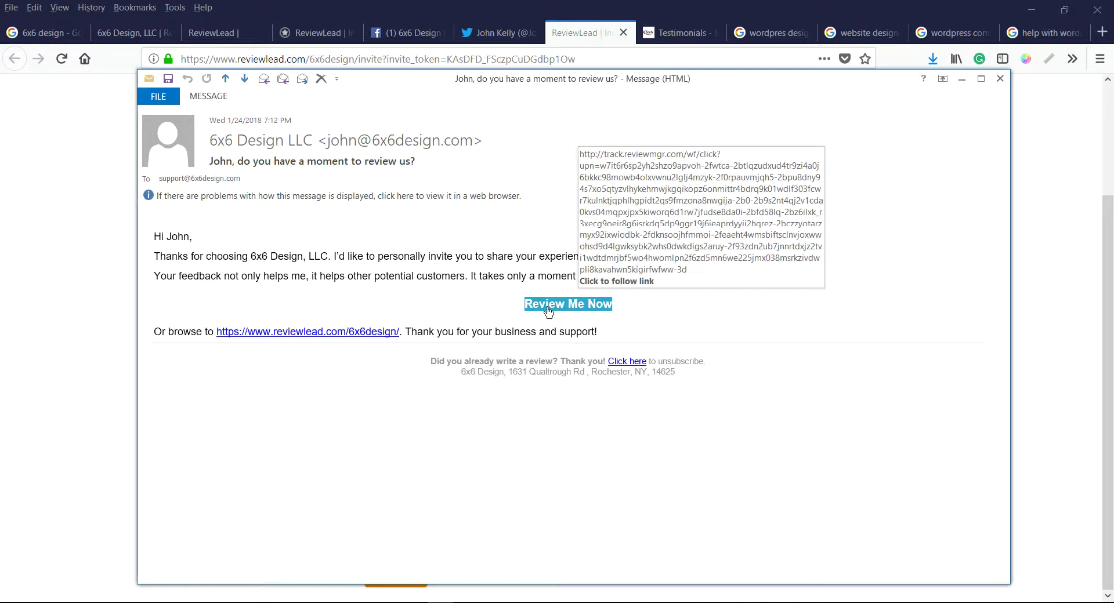
pyautogui.click(569, 310)
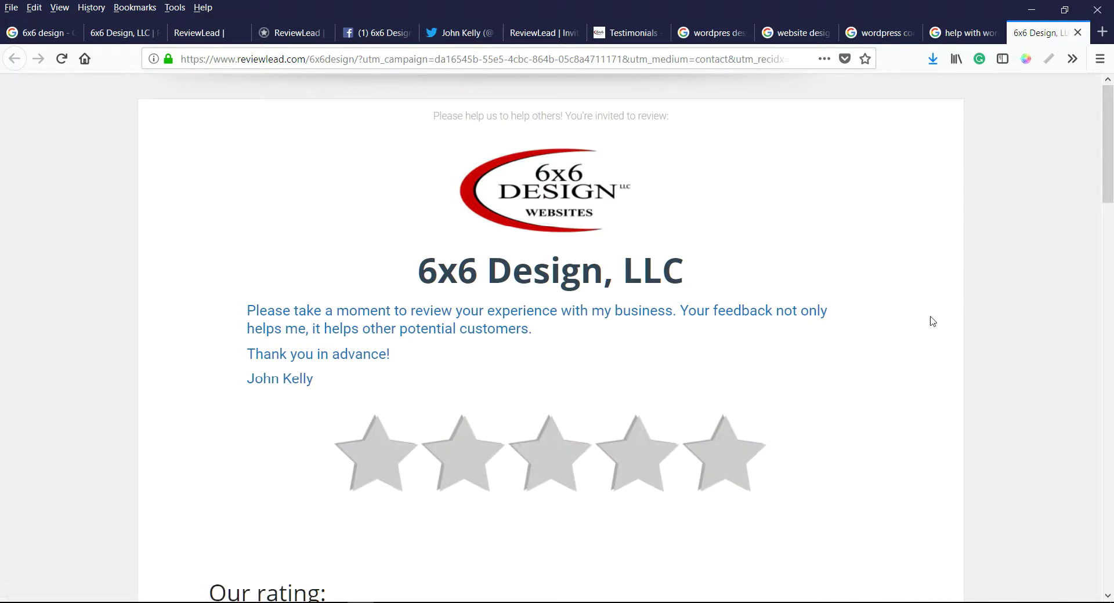
pyautogui.moveTo(1111, 180); pyautogui.dragTo(1111, 154)
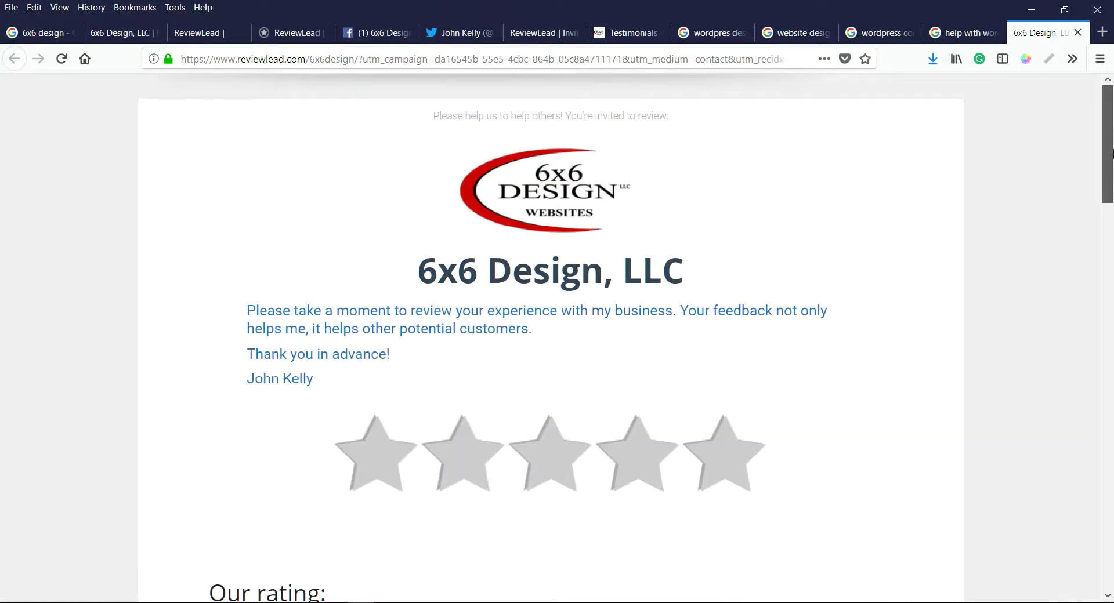
pyautogui.click(1077, 32)
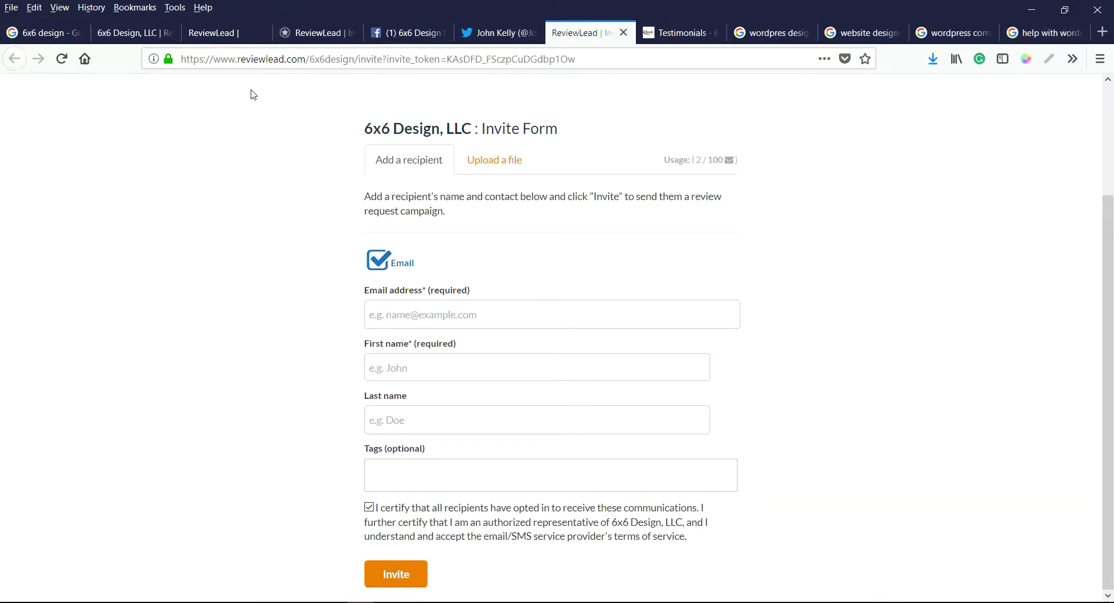
# Return to the ReviewLead account and view the Landing Page Widget embed code and its preview among the widgets.
pyautogui.click(166, 33)
pyautogui.click(198, 34)
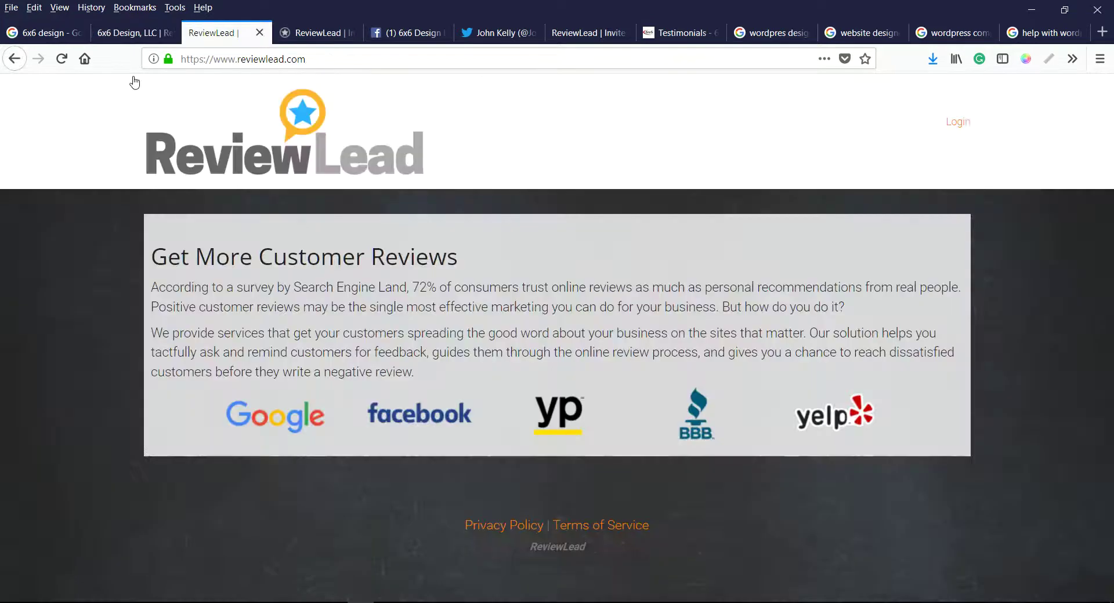
pyautogui.hotkey('ctrl', 'Tab')
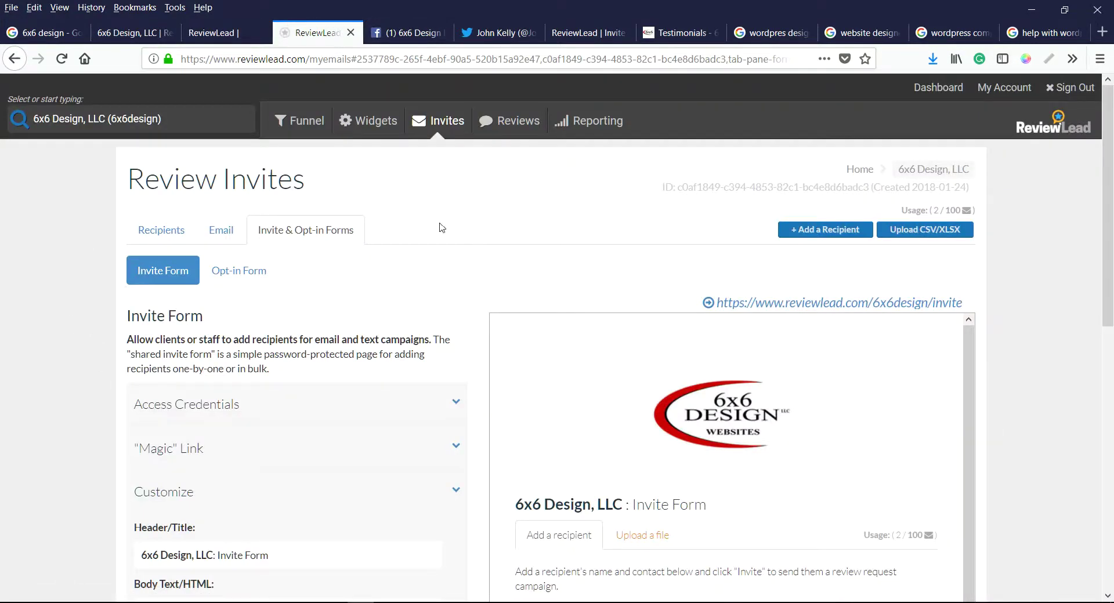
pyautogui.click(376, 129)
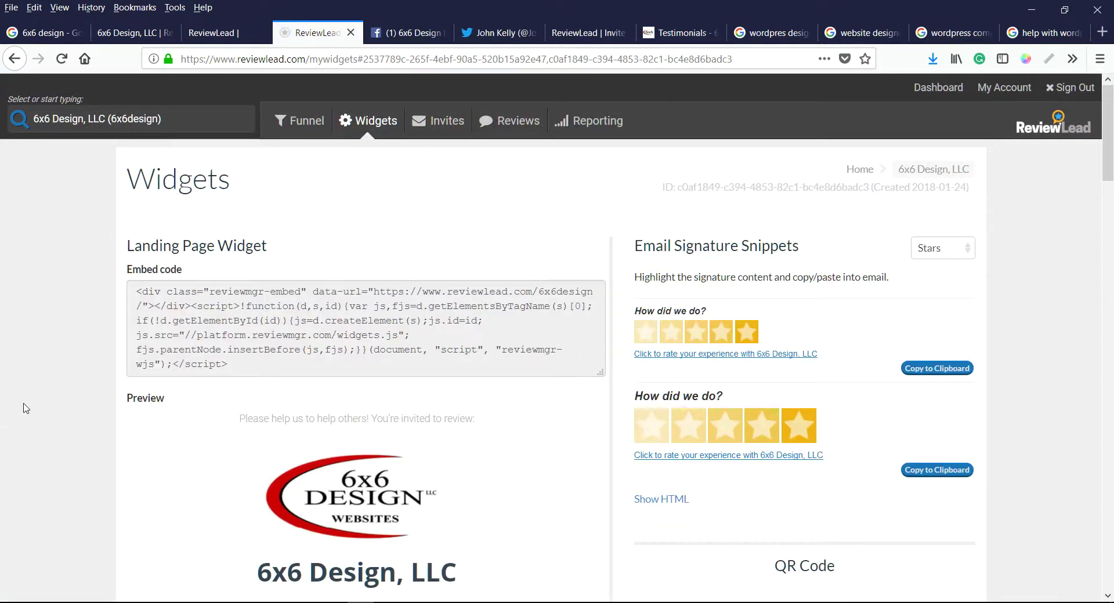
pyautogui.scroll(-4, 340, 364)
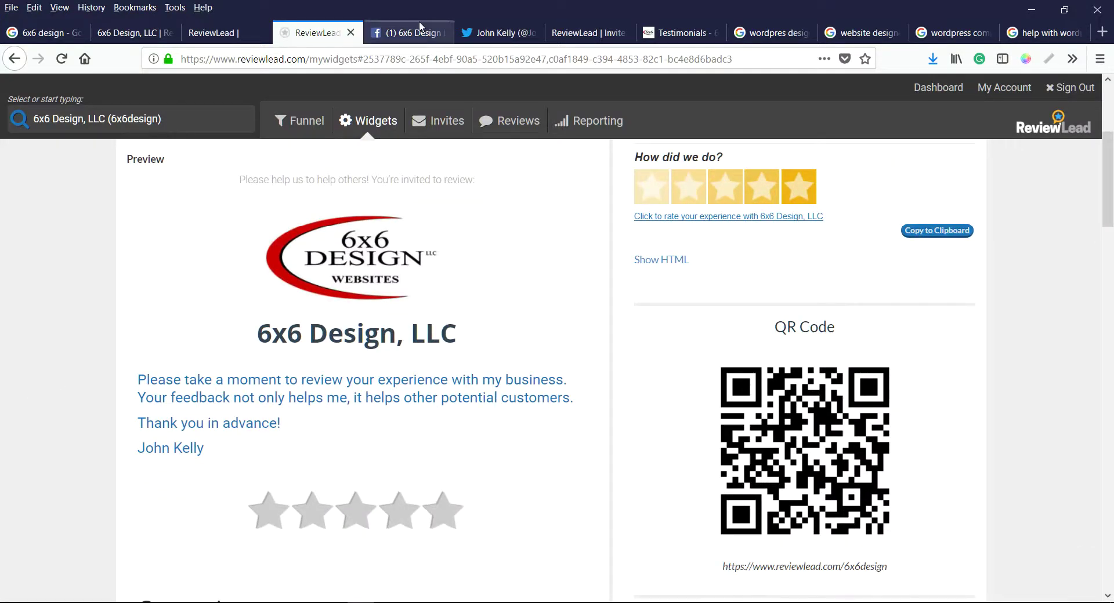
# View the review widget embedded on the 6x6 Design website's Testimonials page.
pyautogui.click(682, 37)
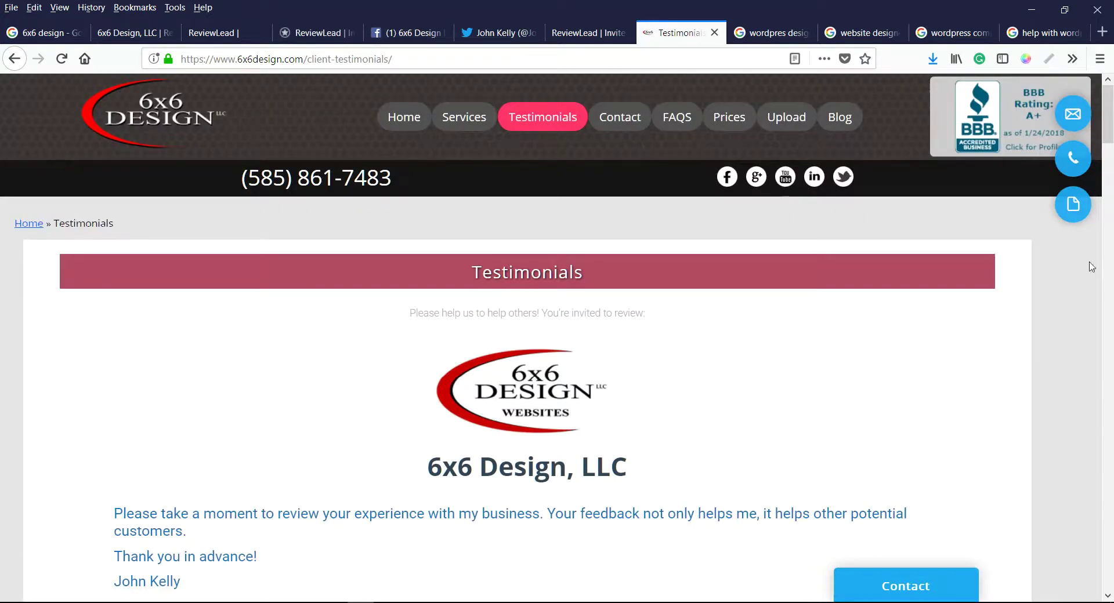
pyautogui.scroll(-2, 1067, 327)
pyautogui.scroll(-2, 1046, 332)
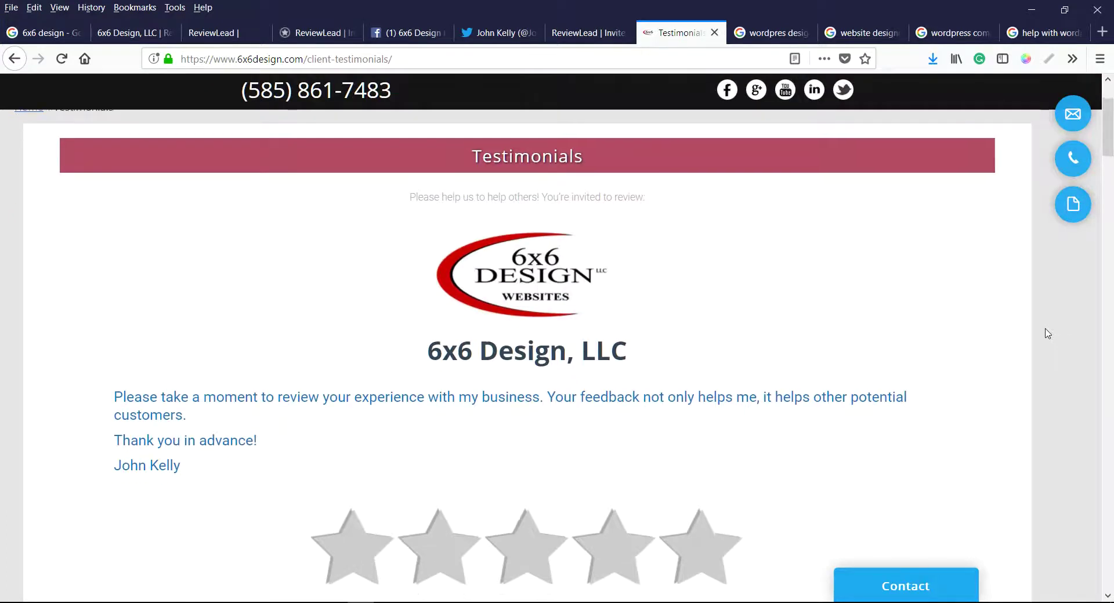
pyautogui.scroll(-3, 258, 365)
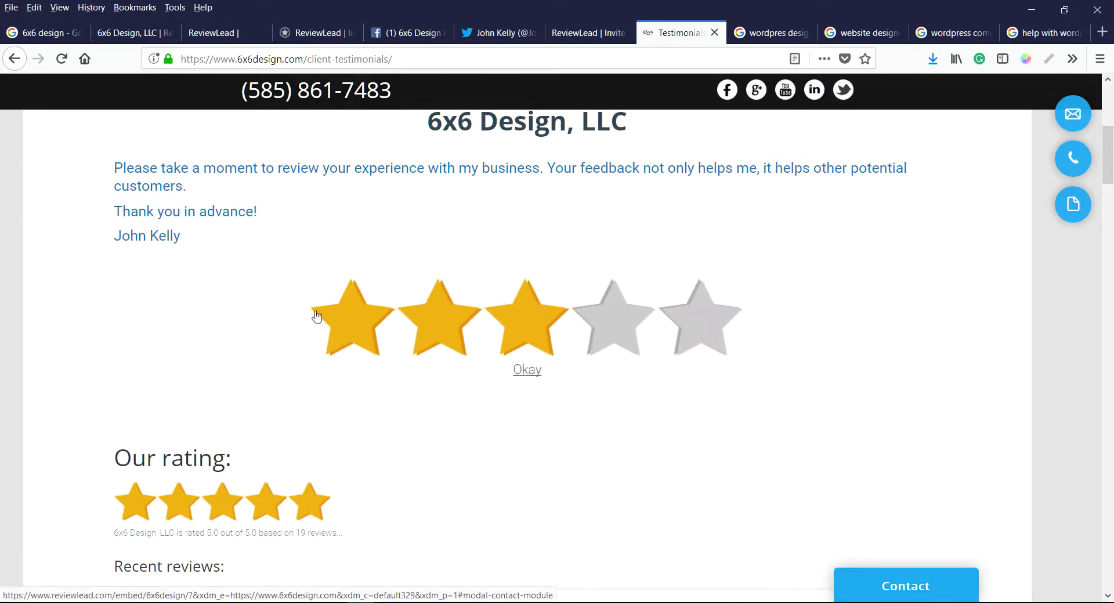
pyautogui.moveTo(1110, 172); pyautogui.dragTo(1111, 116)
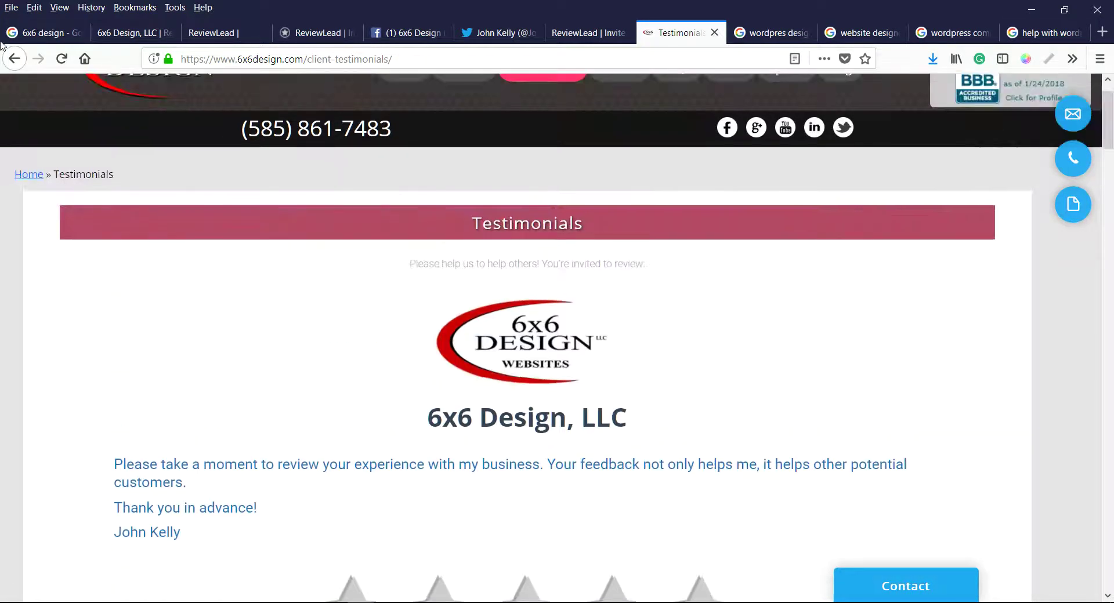
# Copy the smaller star-rating email signature snippet to the clipboard from the ReviewLead widgets.
pyautogui.click(310, 34)
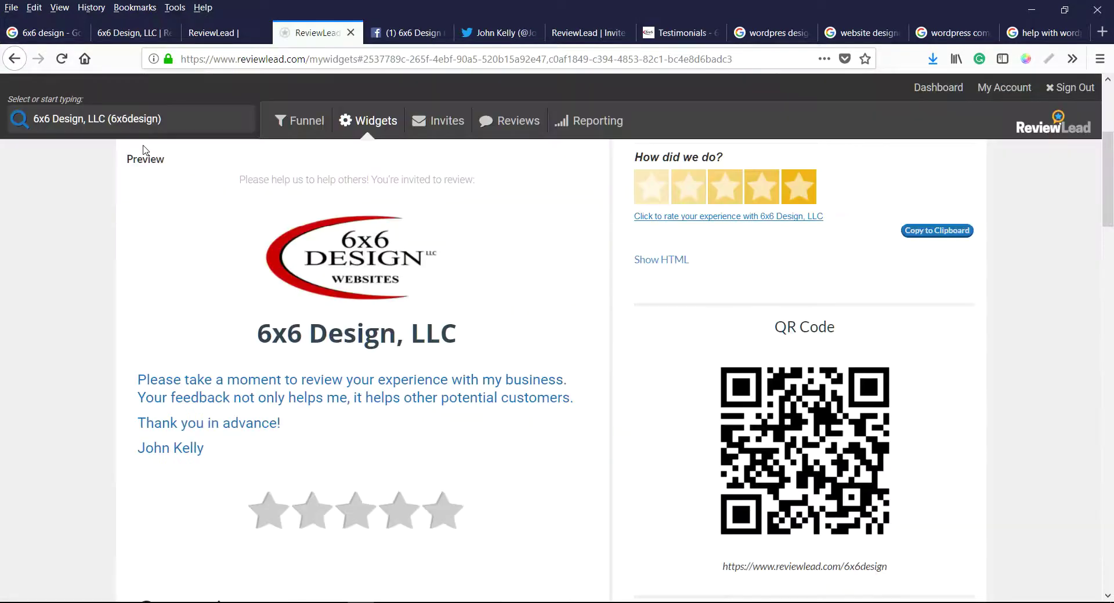
pyautogui.scroll(3, 149, 234)
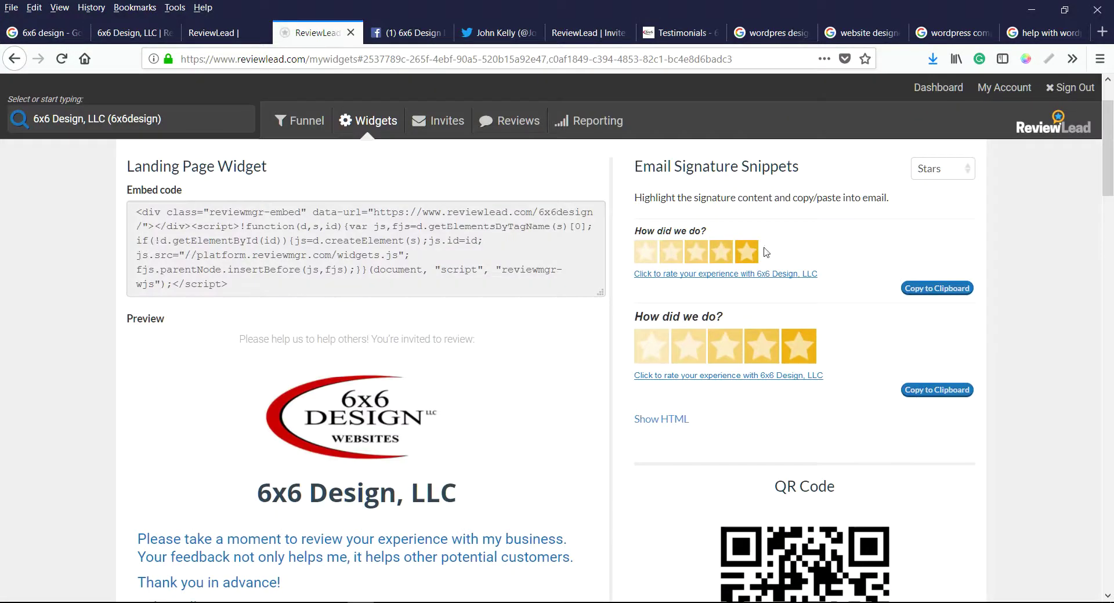
pyautogui.click(933, 291)
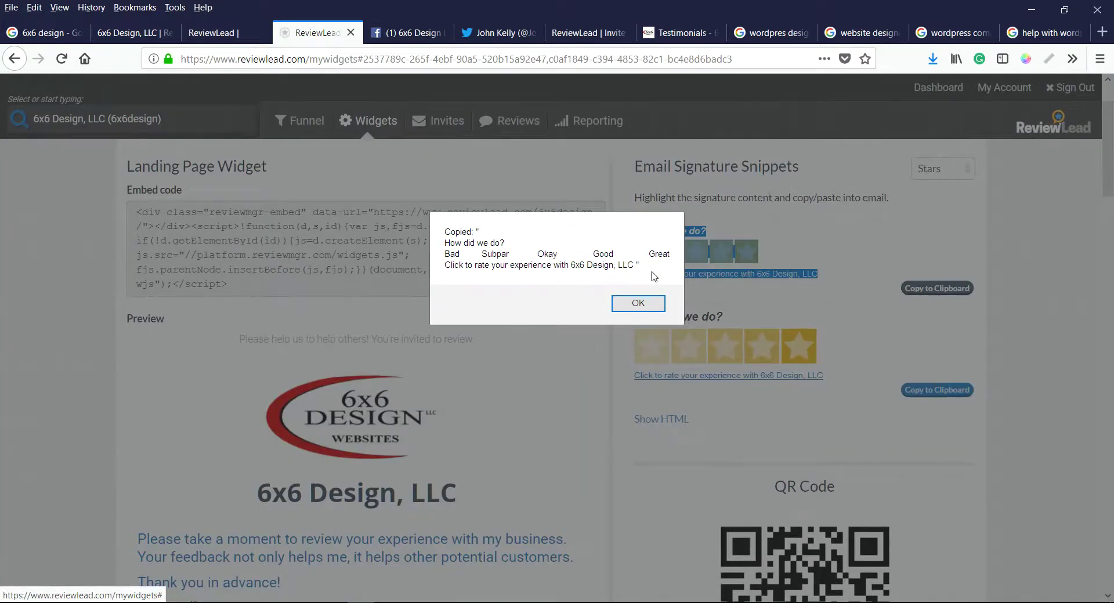
pyautogui.click(638, 303)
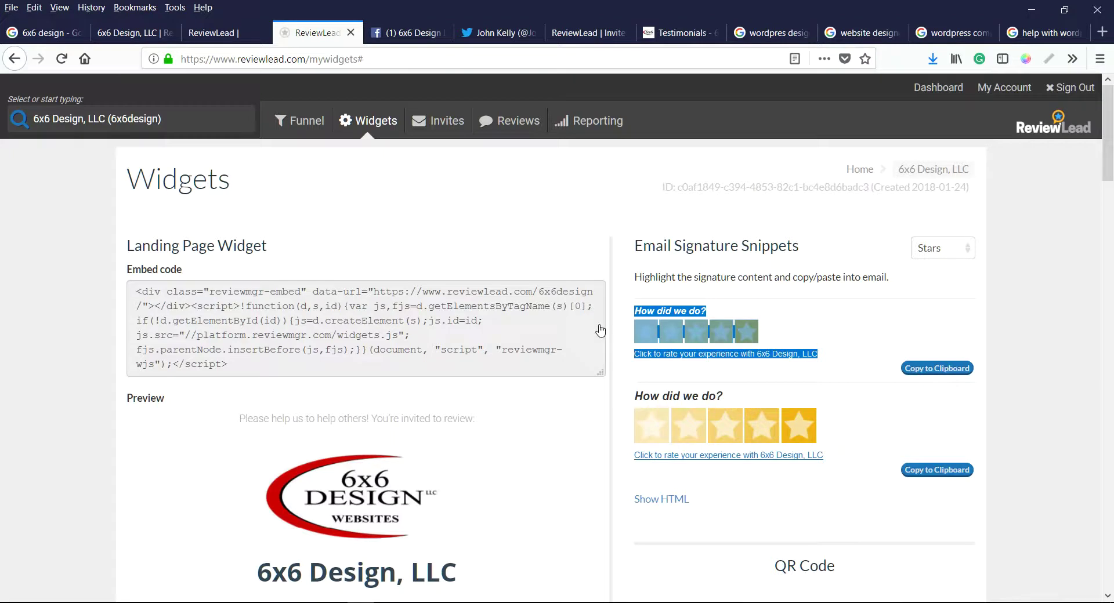
# Reveal the HTML of the email signature snippets and select the first snippet's code.
pyautogui.scroll(-2, 638, 400)
pyautogui.click(635, 446)
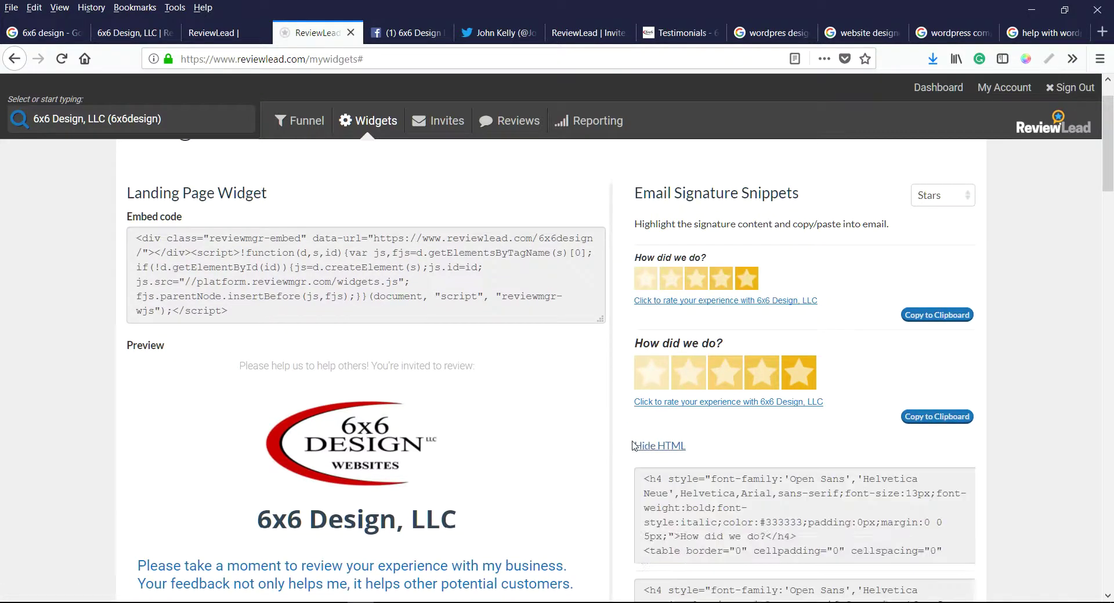
pyautogui.scroll(-4, 614, 444)
pyautogui.click(738, 411)
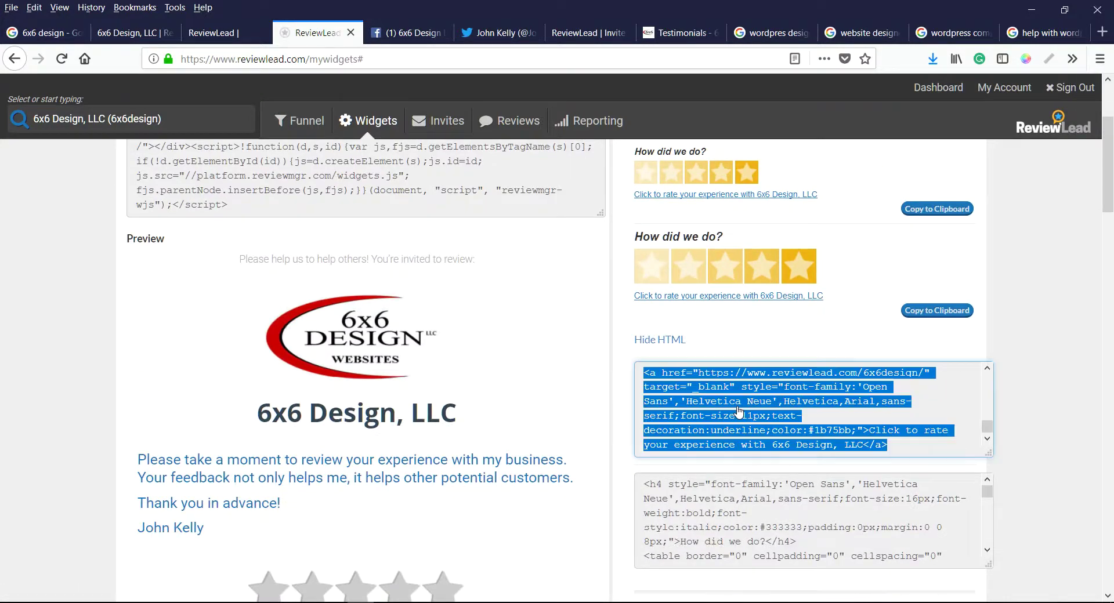
pyautogui.scroll(3, 739, 402)
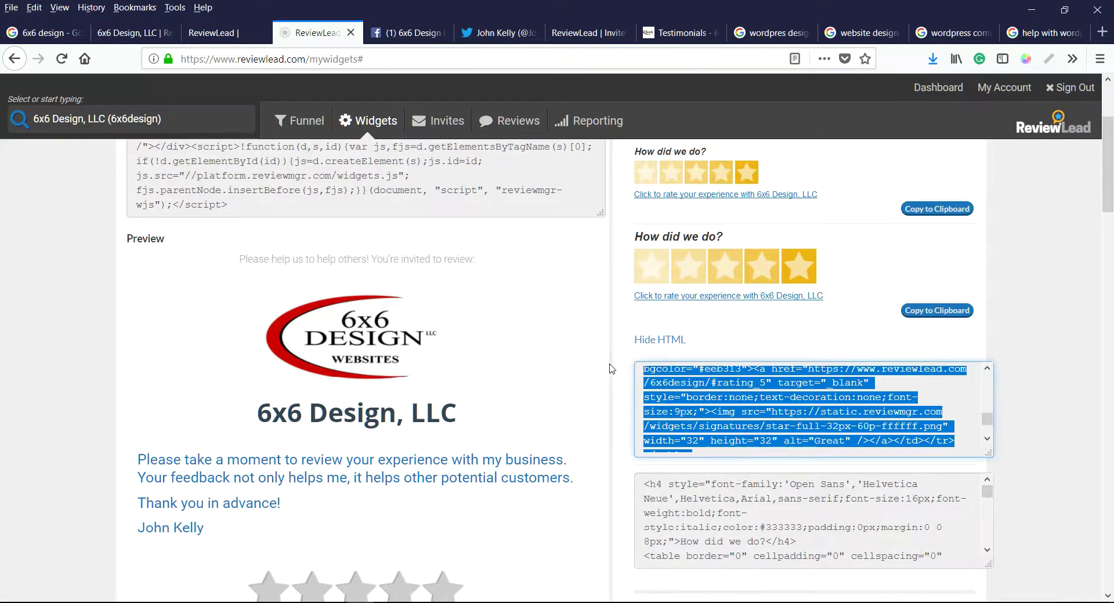
# View the QR code and the "Review us" button's embed code and preview on the Widgets page.
pyautogui.scroll(-3, 611, 368)
pyautogui.scroll(-10, 624, 409)
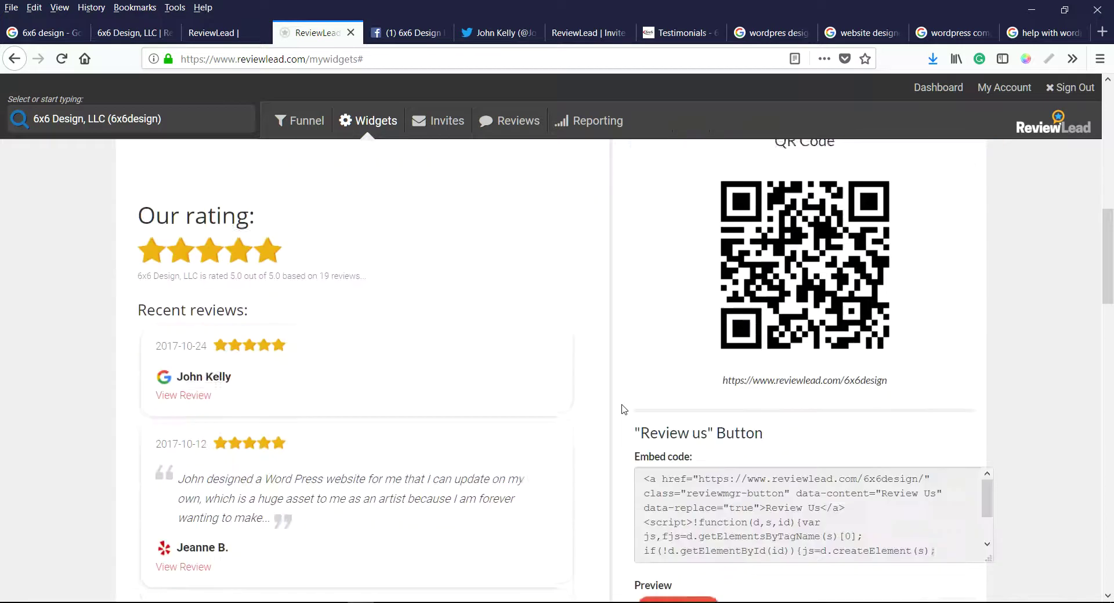
pyautogui.scroll(3, 726, 340)
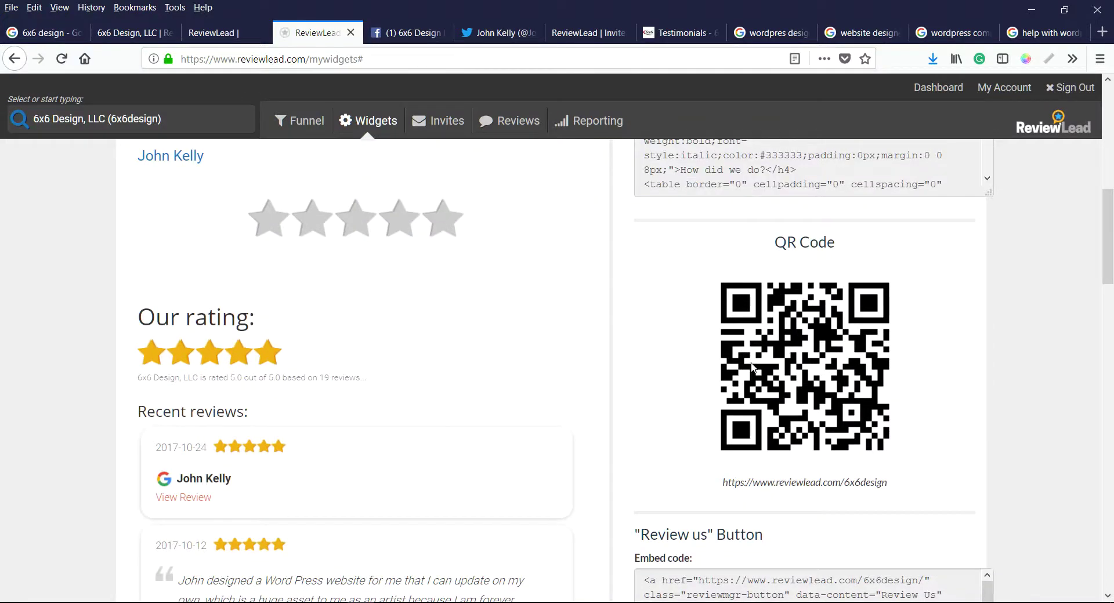
pyautogui.scroll(-8, 609, 385)
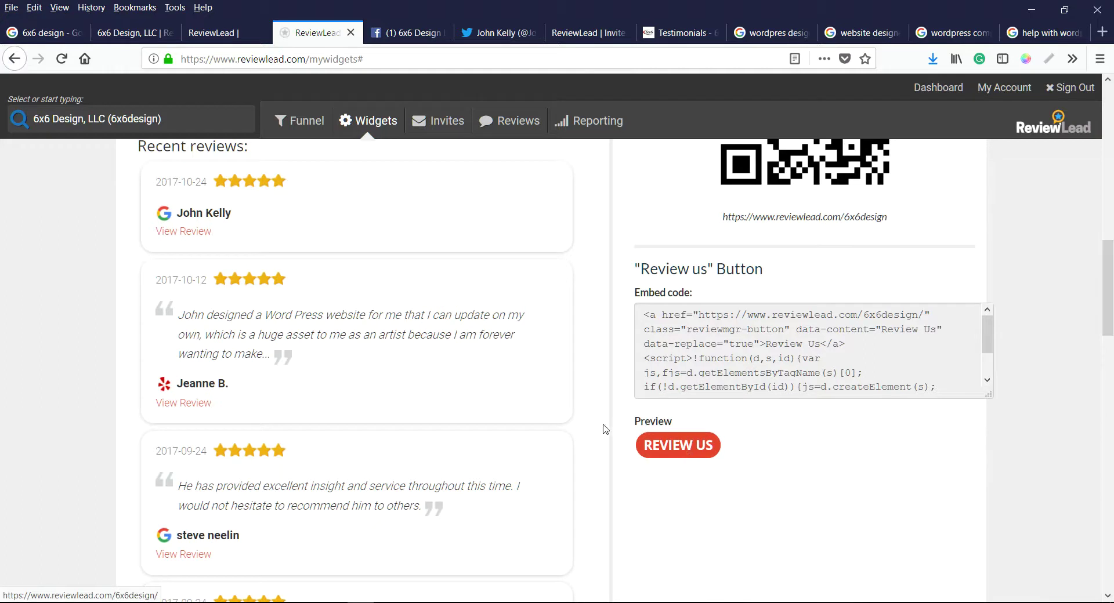
pyautogui.scroll(13, 600, 417)
pyautogui.scroll(11, 870, 290)
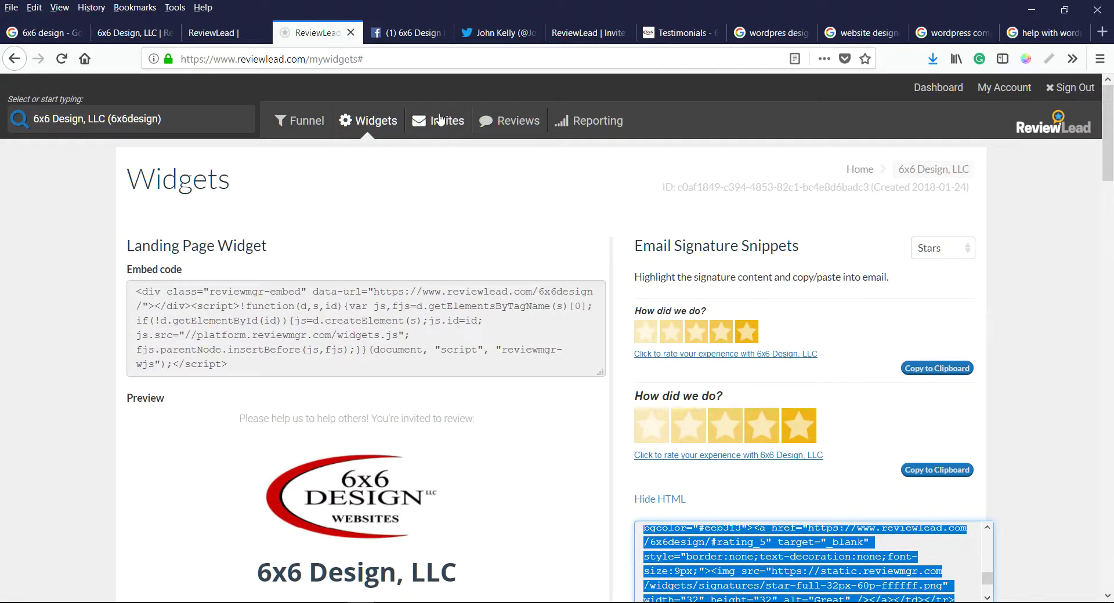
# View the list of all collected reviews for 6x6 Design, LLC.
pyautogui.click(524, 125)
pyautogui.click(524, 125)
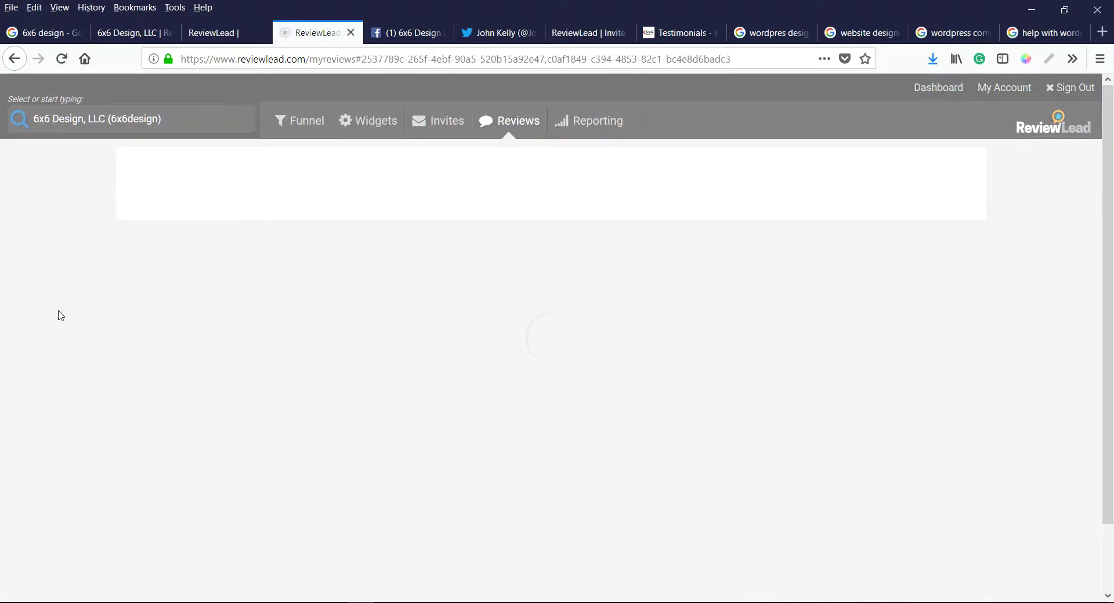
pyautogui.scroll(-1, 90, 330)
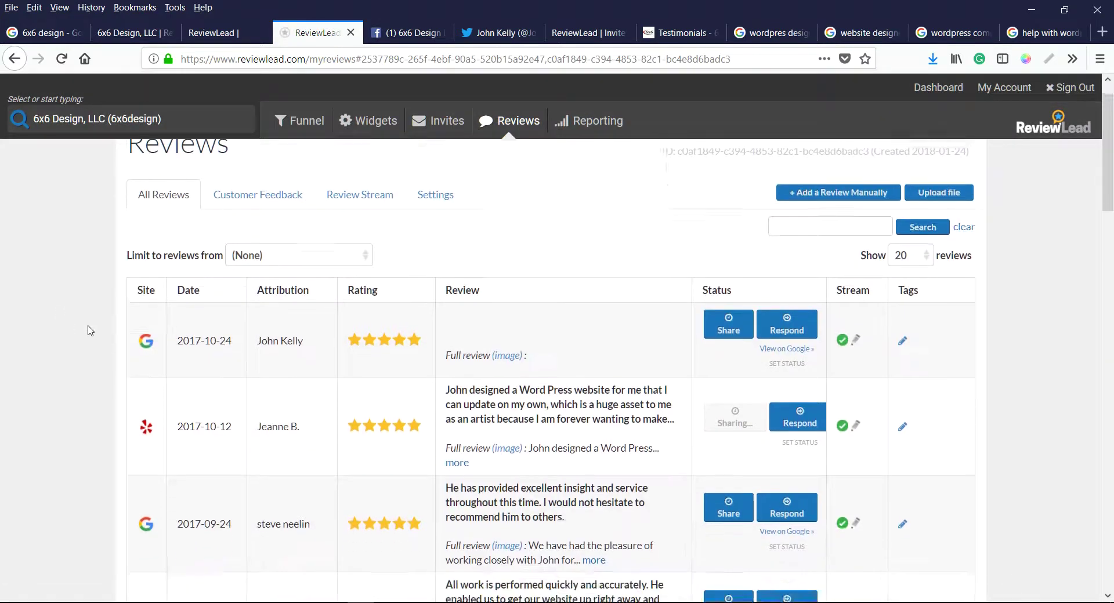
# Look over the collected reviews and view the Review Stream's embed code customization options.
pyautogui.scroll(-1, 90, 330)
pyautogui.scroll(1, 87, 331)
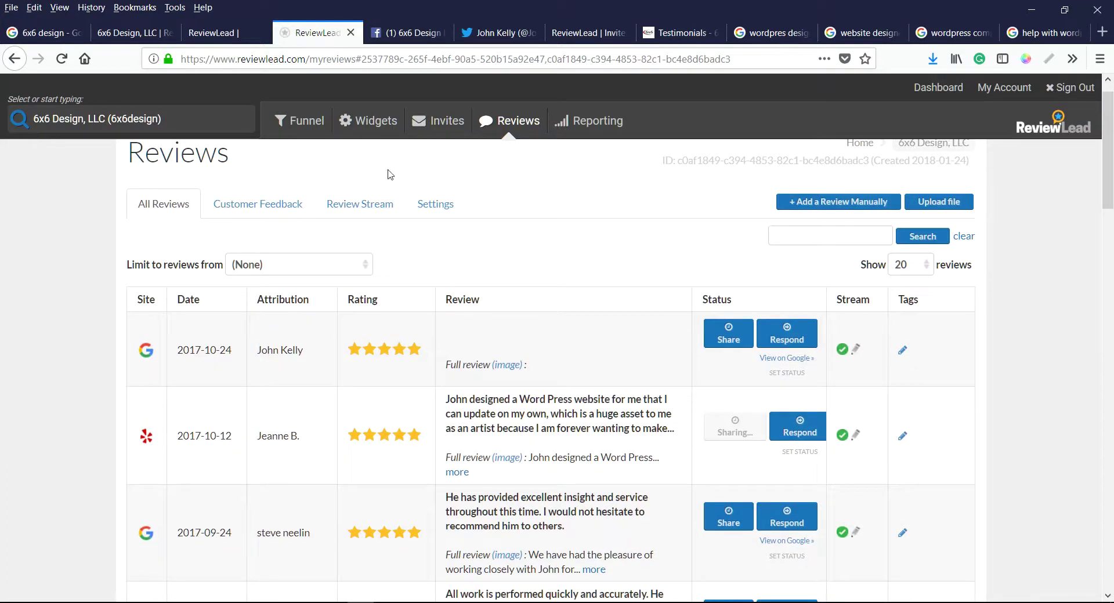
pyautogui.click(371, 210)
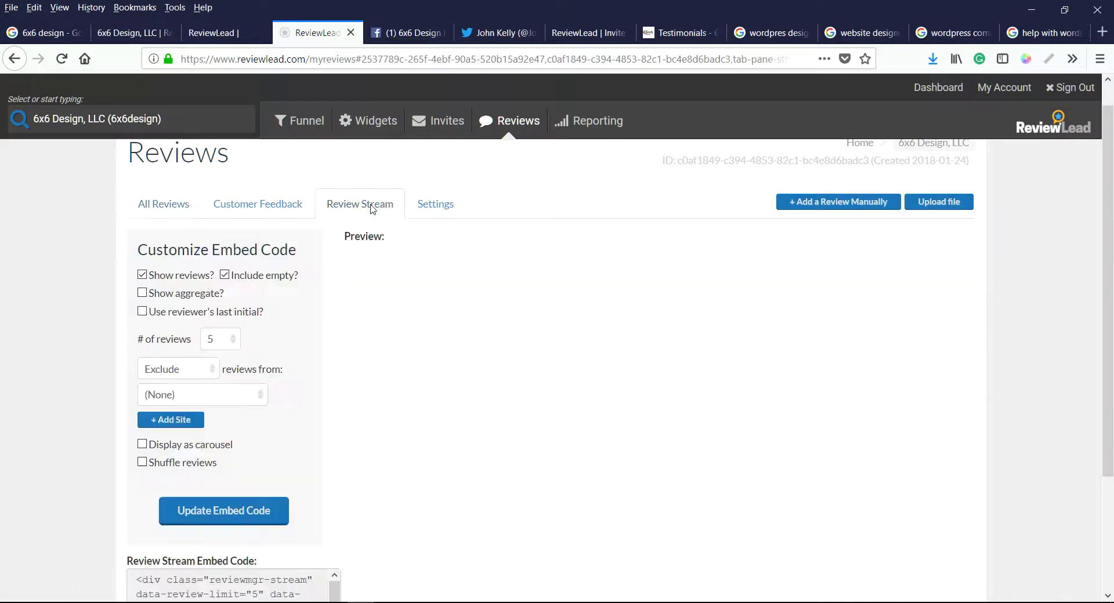
# View the review settings, including the star-rating choices for auto-publishing reviews to the stream.
pyautogui.click(436, 213)
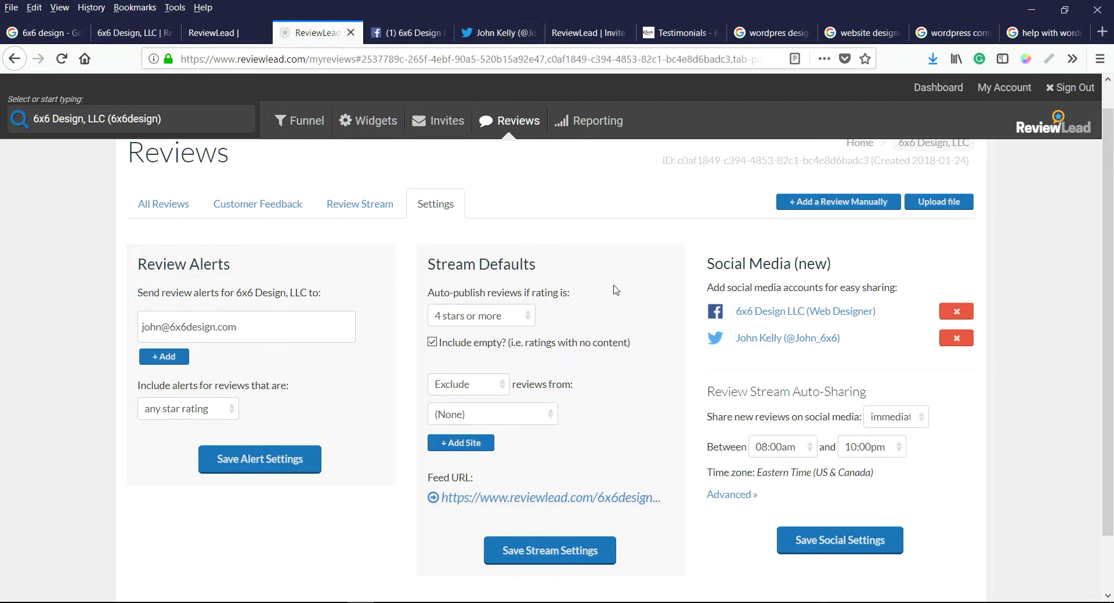
pyautogui.click(530, 322)
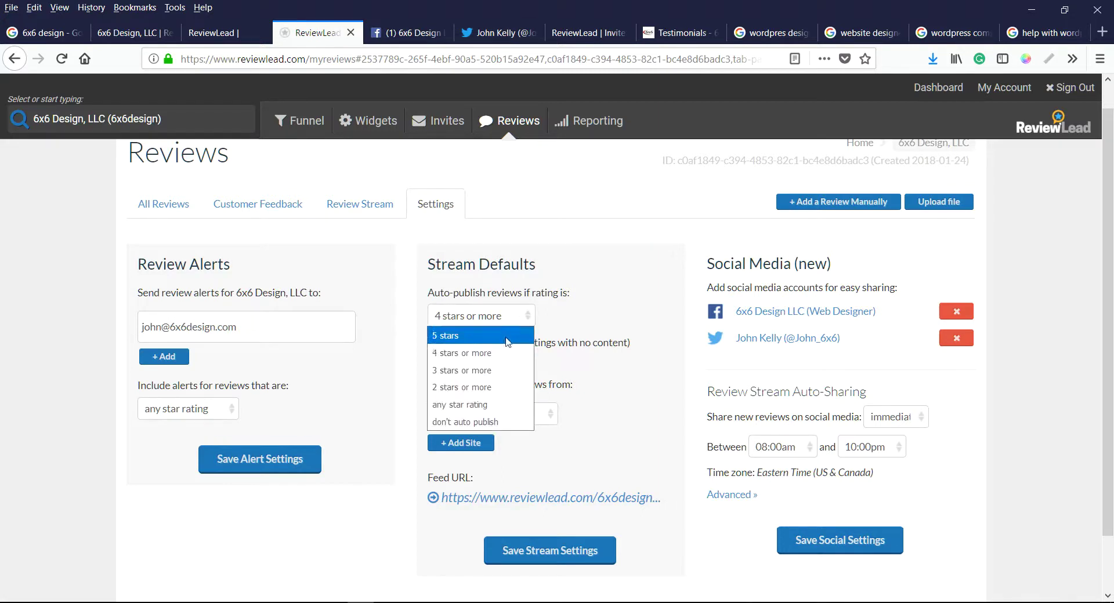
pyautogui.click(585, 314)
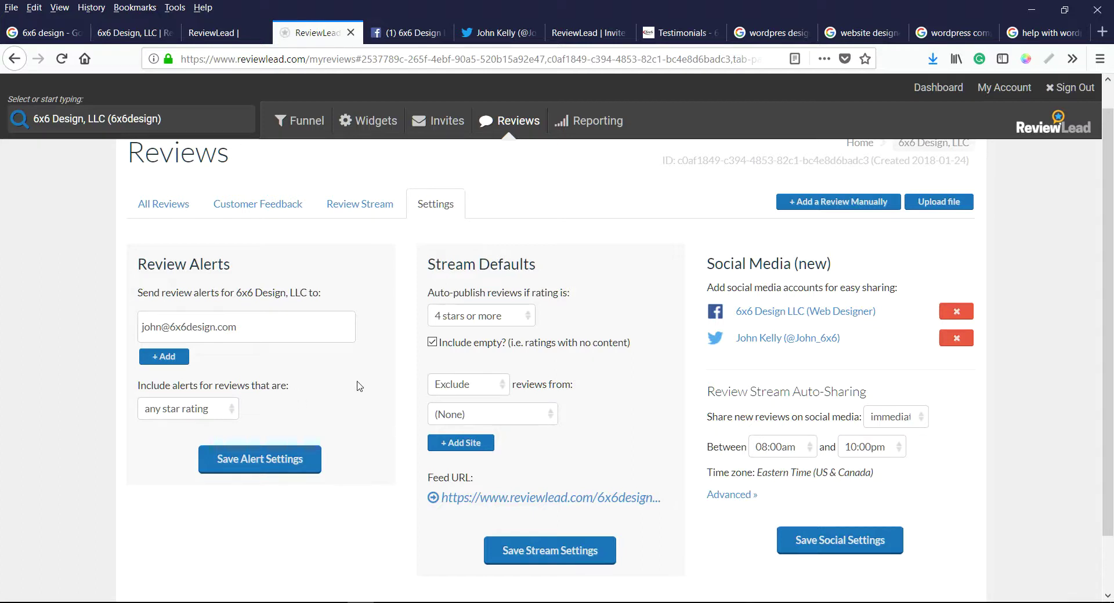
pyautogui.scroll(1, 359, 387)
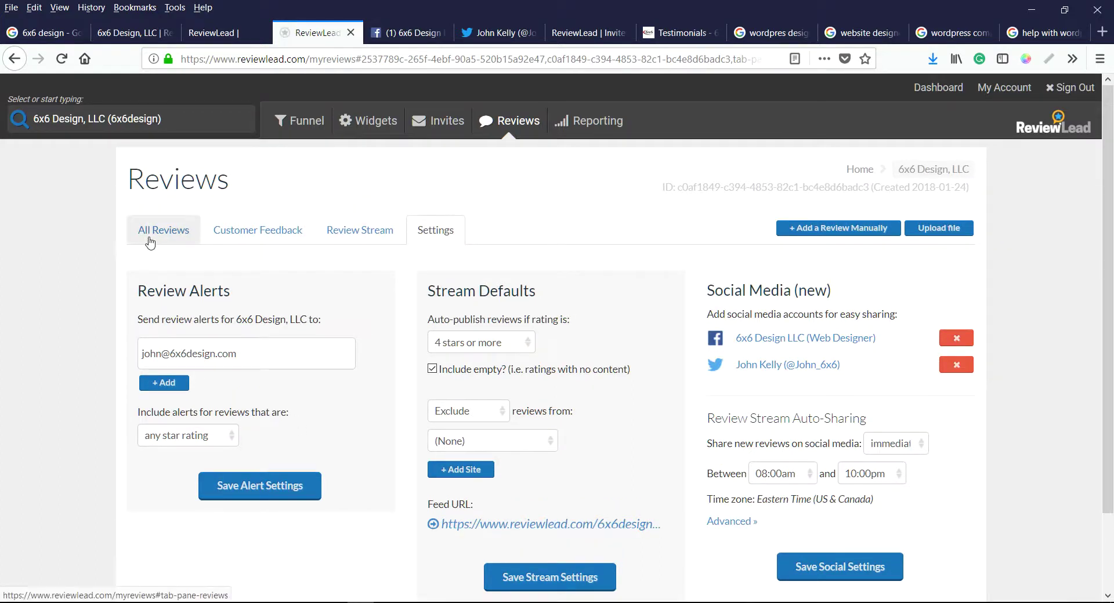
# View the review funnel's branding and design settings, from the business name and logo to the colors, layout and custom CSS.
pyautogui.click(299, 120)
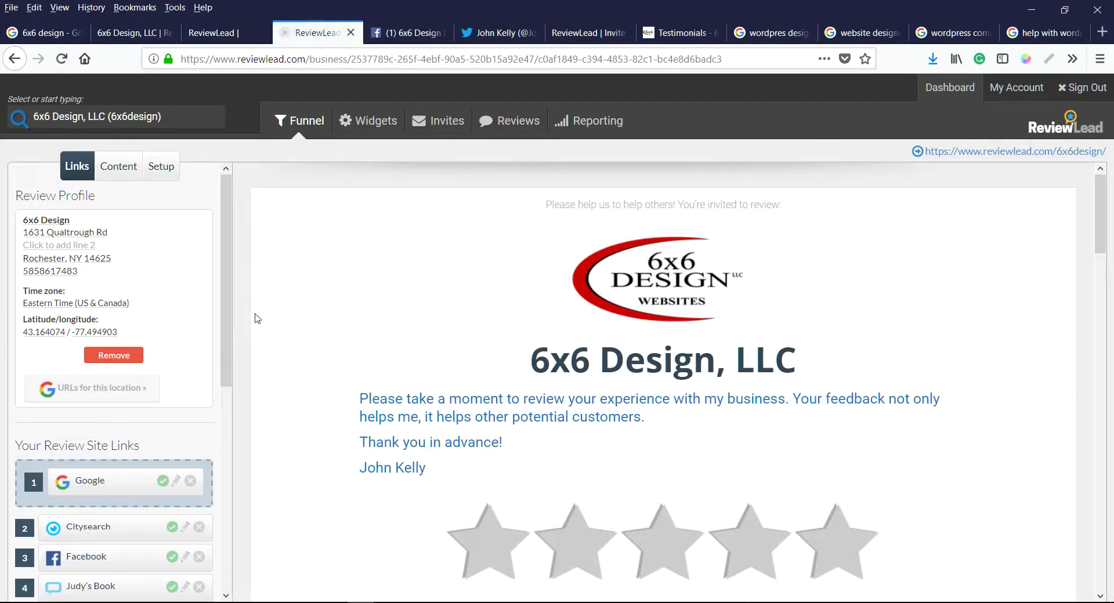
pyautogui.click(161, 166)
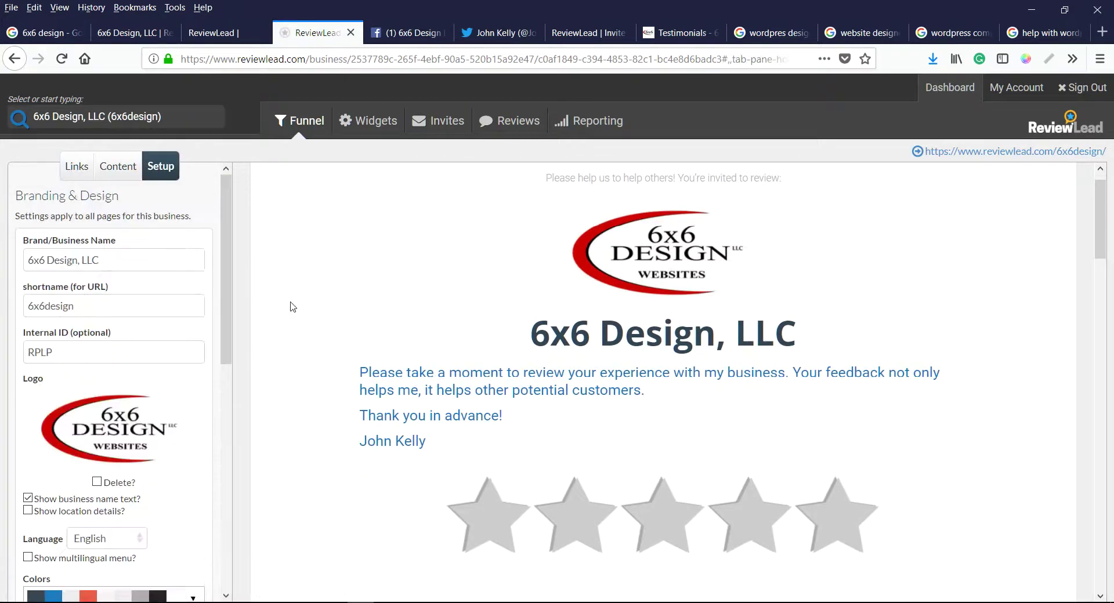
pyautogui.hotkey('ctrl', 'a')
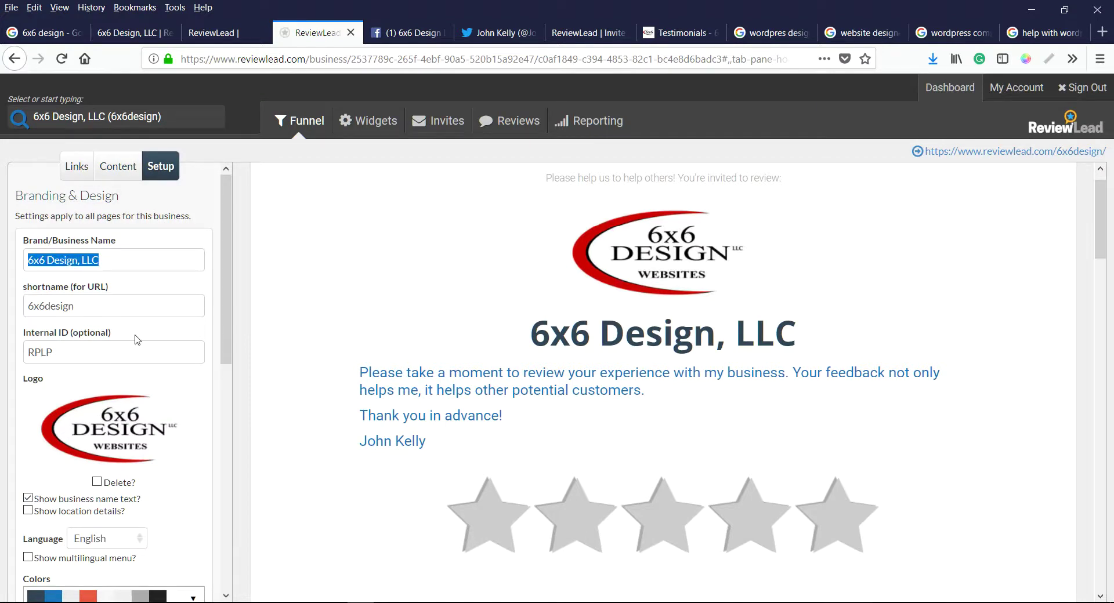
pyautogui.scroll(-3, 130, 341)
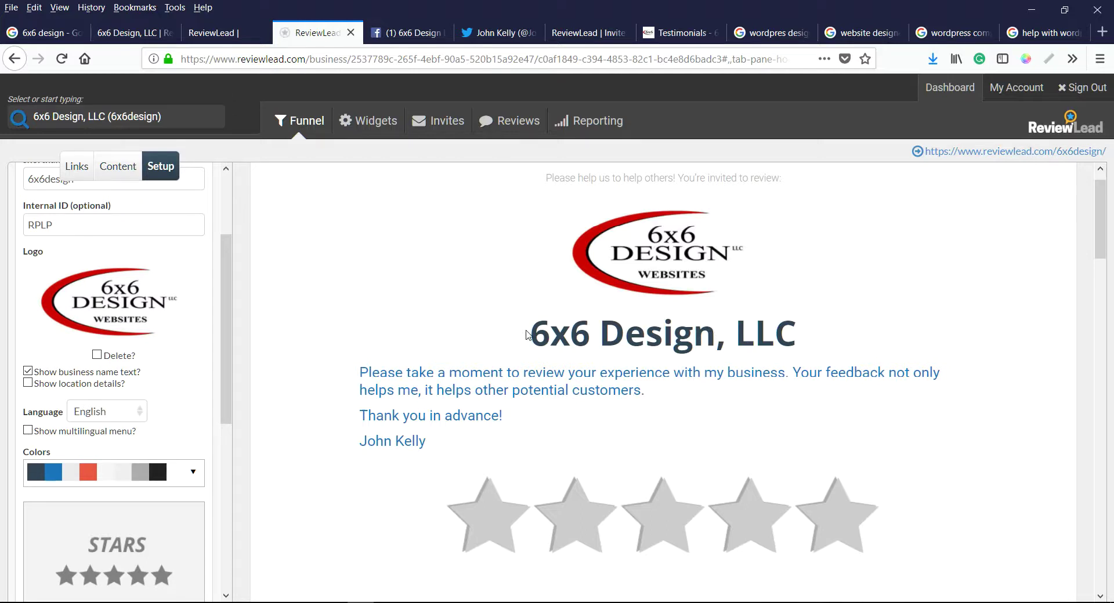
pyautogui.scroll(-5, 180, 366)
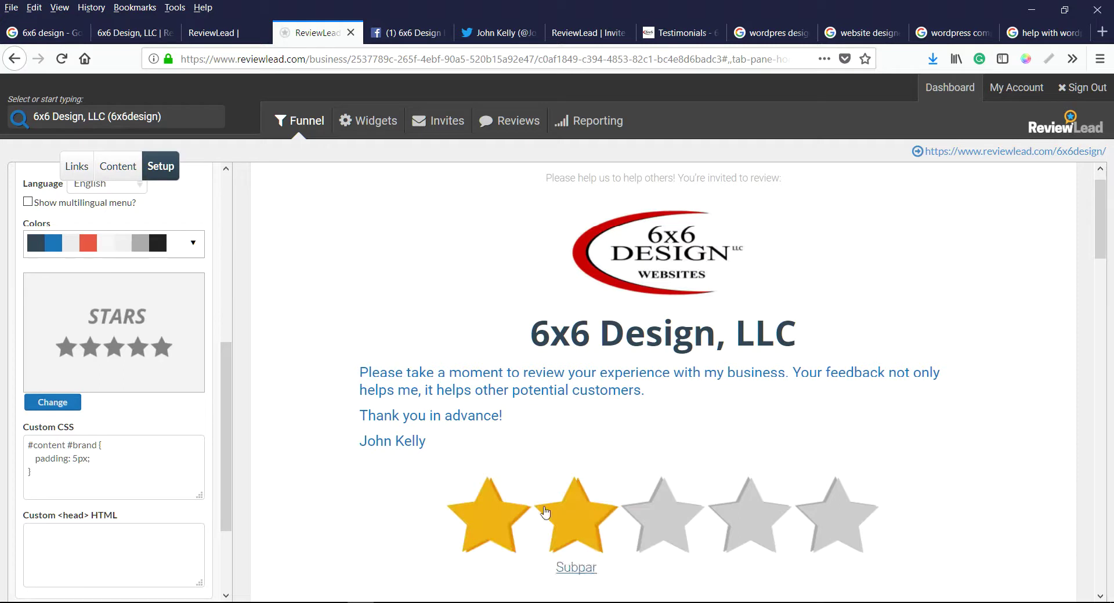
# View the available direct link and segmenting layouts for the funnel page and close the chooser without changing the layout.
pyautogui.click(55, 402)
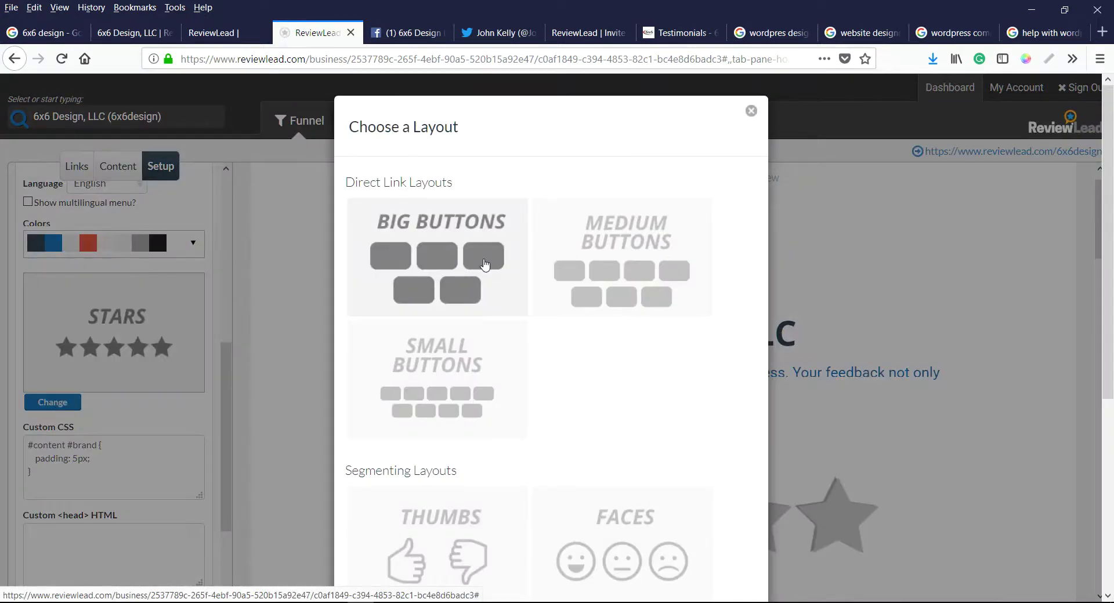
pyautogui.scroll(-4, 452, 371)
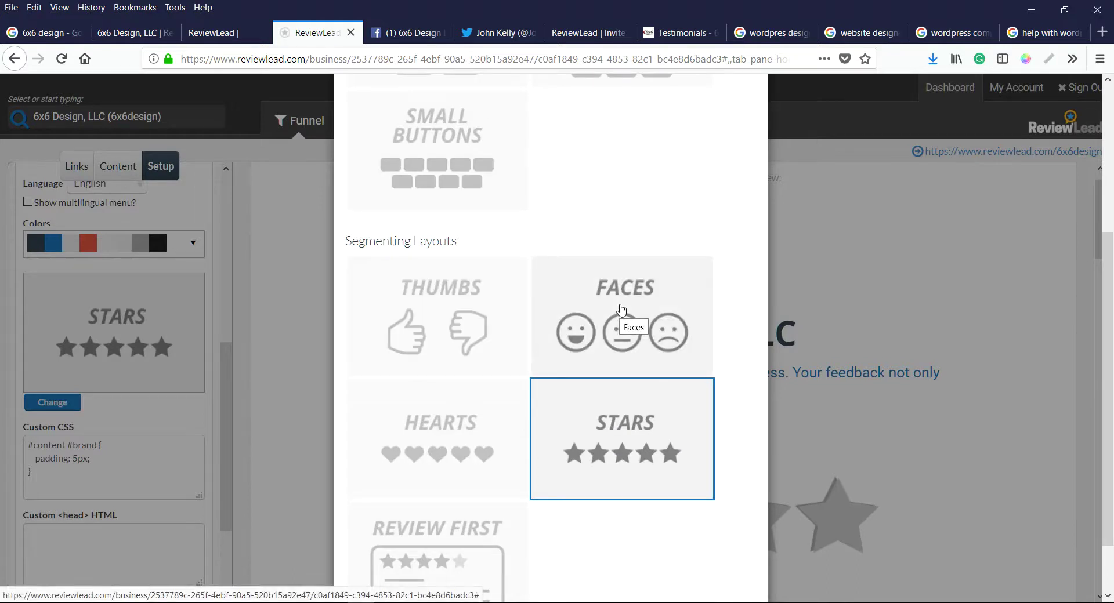
pyautogui.scroll(-2, 427, 472)
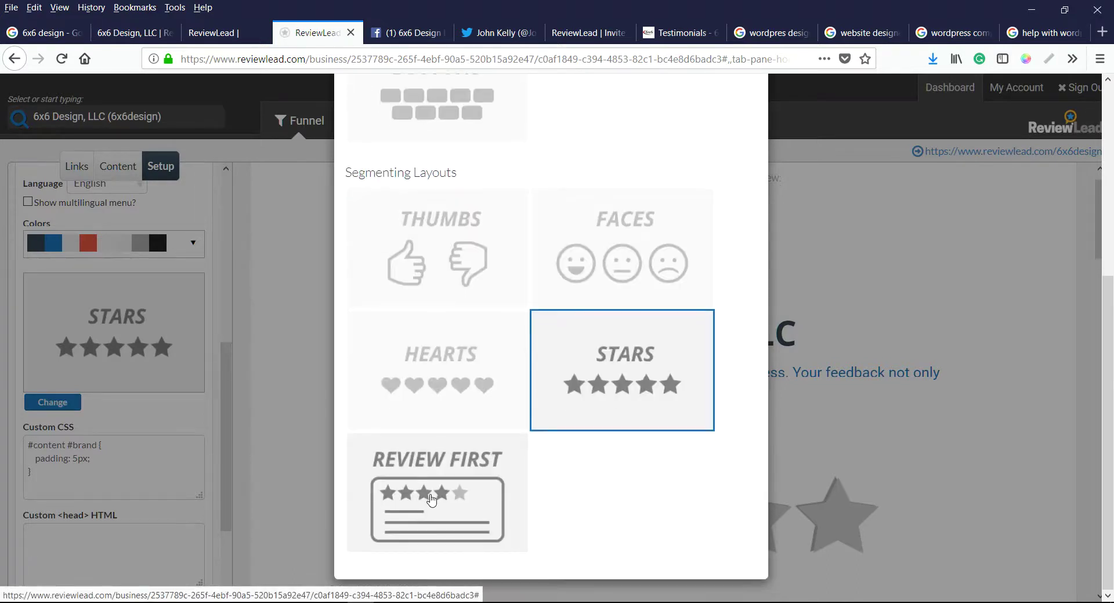
pyautogui.scroll(3, 258, 305)
pyautogui.click(187, 323)
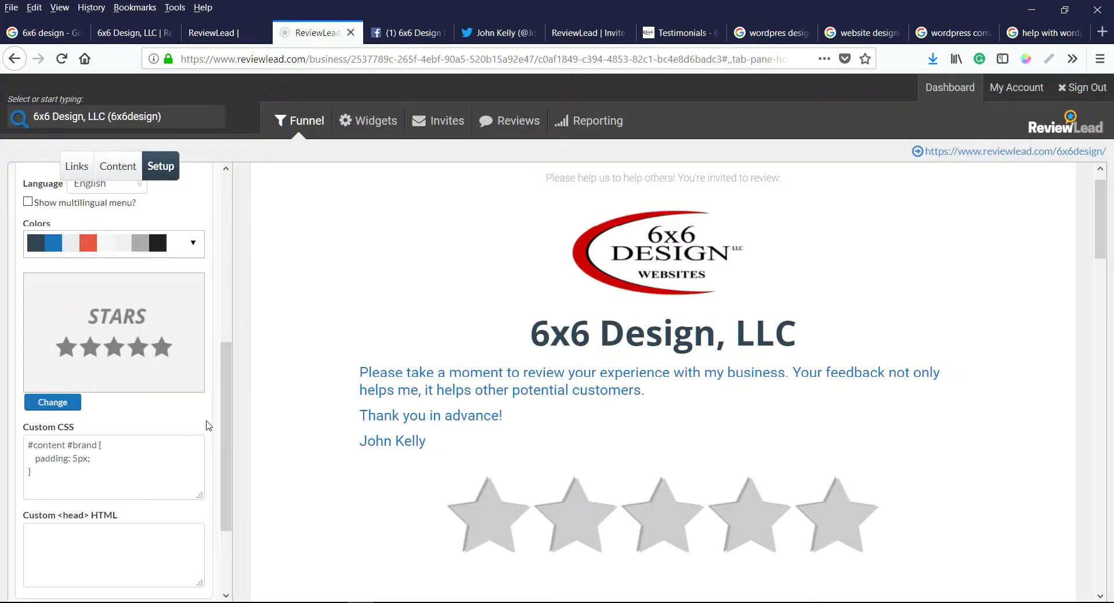
pyautogui.scroll(6, 209, 426)
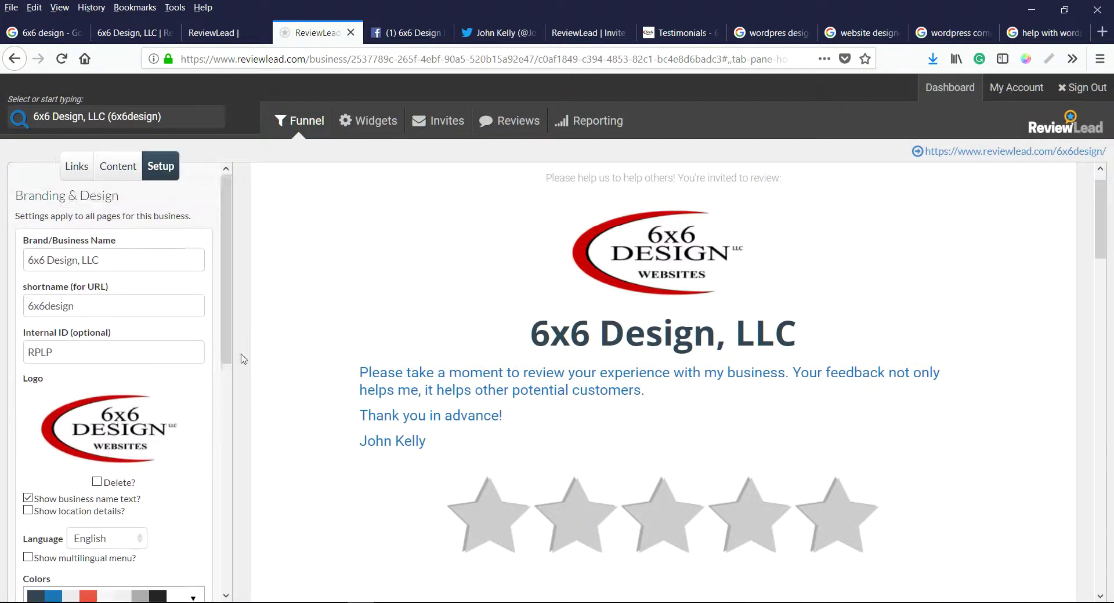
# View the message to all visitors in the funnel's content settings and highlight its text in the page preview.
pyautogui.click(106, 173)
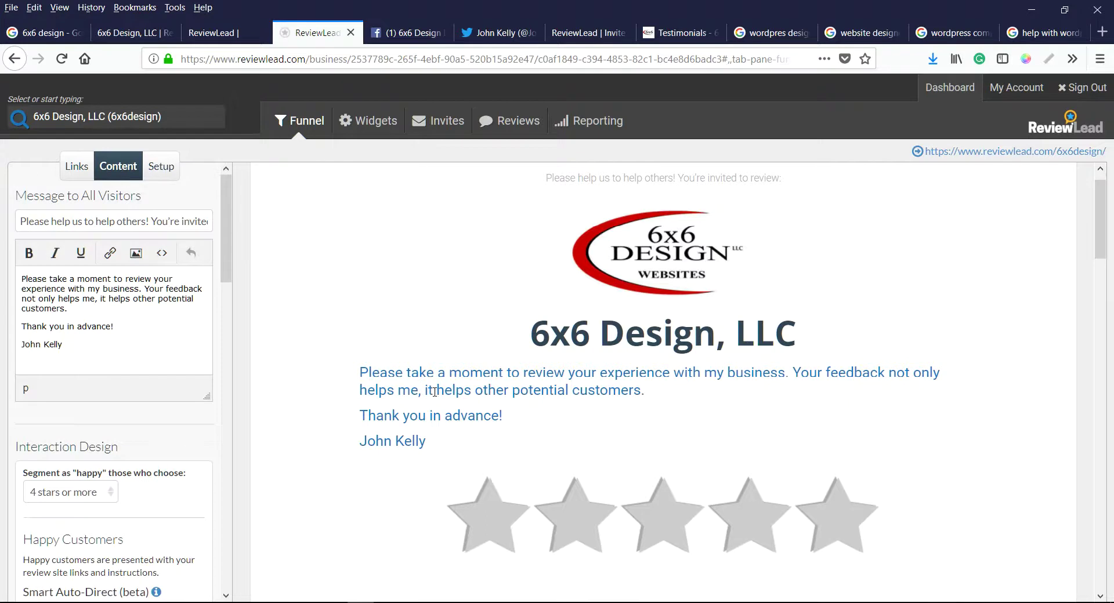
pyautogui.moveTo(355, 367); pyautogui.dragTo(593, 411)
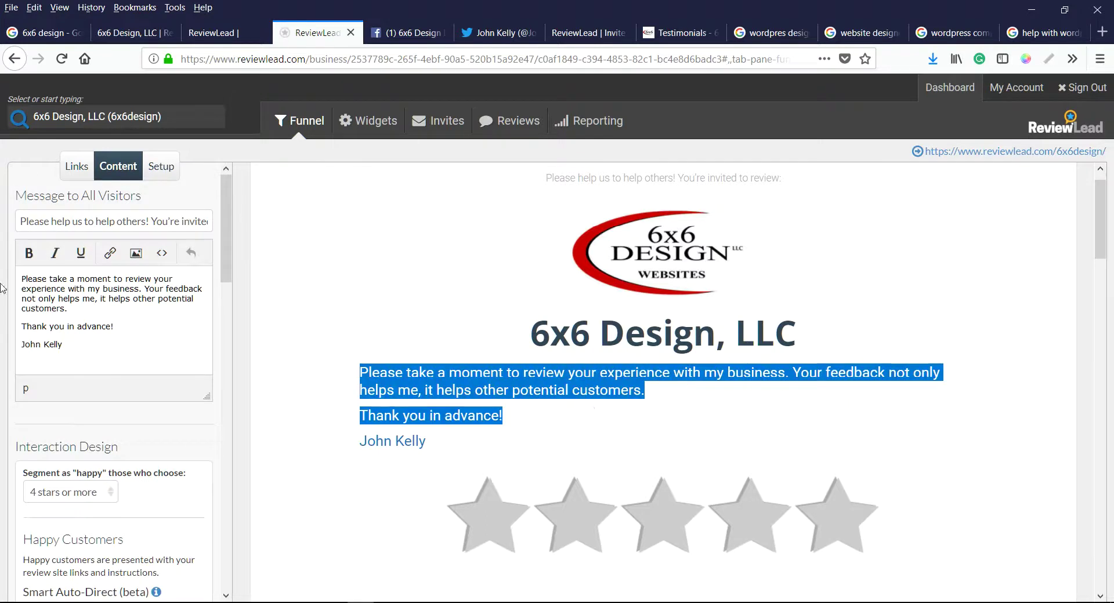
pyautogui.scroll(-3, 171, 455)
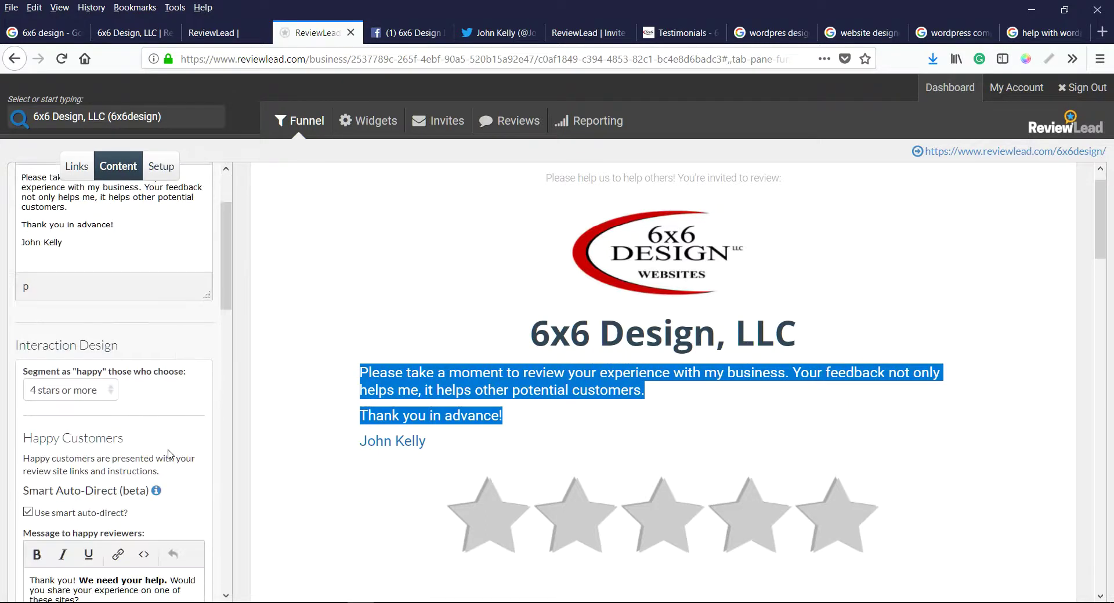
pyautogui.scroll(3, 108, 303)
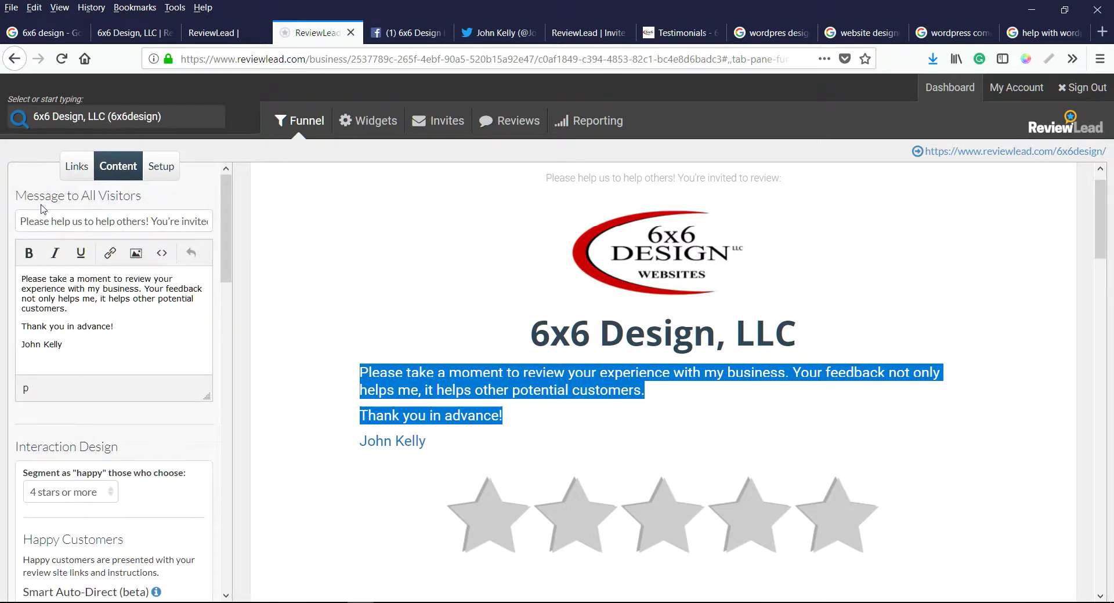
# Examine the happy customers section of the content settings and highlight the message to happy reviewers.
pyautogui.scroll(-3, 146, 395)
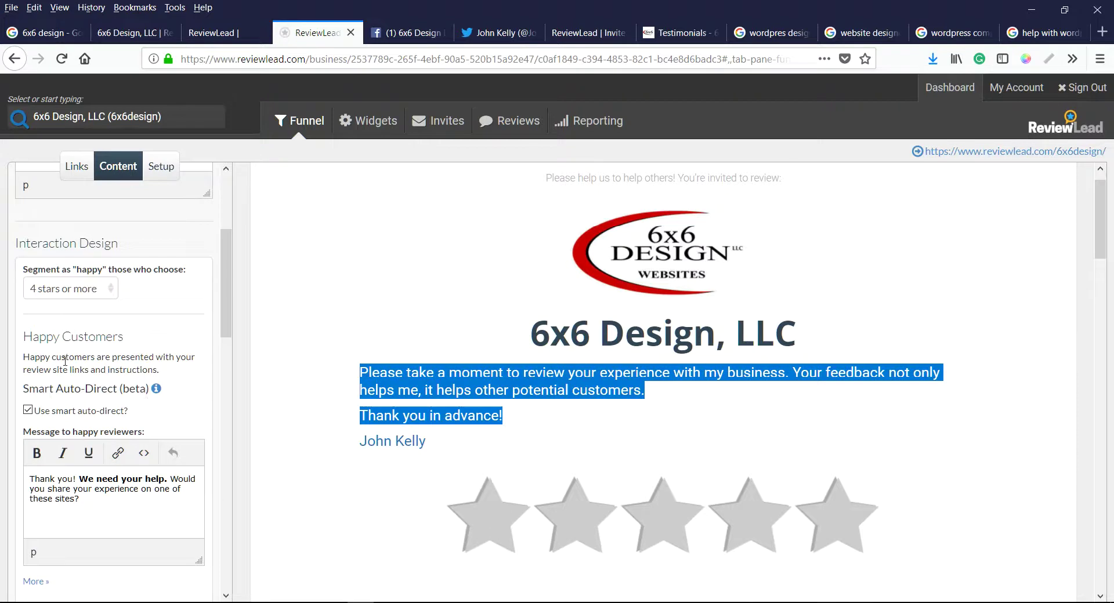
pyautogui.click(42, 342)
pyautogui.scroll(-2, 42, 351)
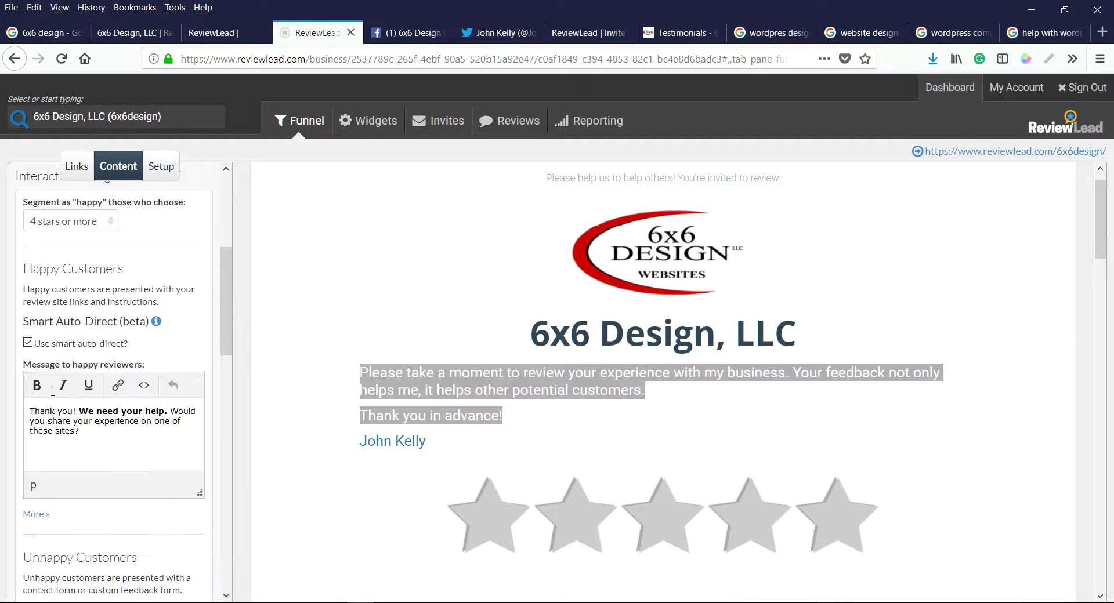
pyautogui.moveTo(31, 355); pyautogui.dragTo(74, 372)
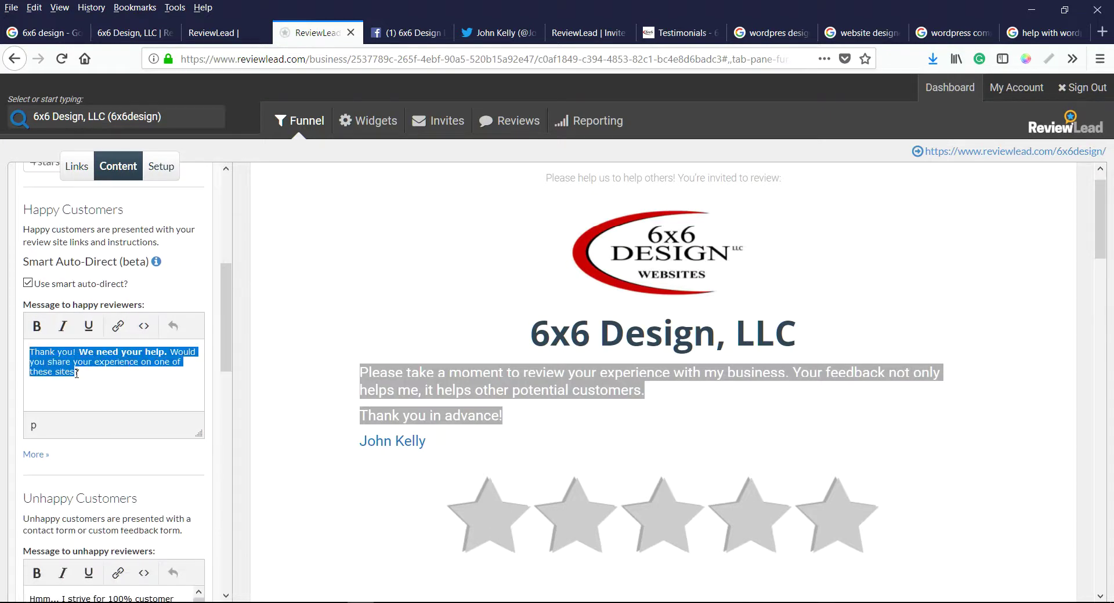
# Examine the unhappy customers section and highlight the message to unhappy reviewers.
pyautogui.scroll(-2, 132, 404)
pyautogui.scroll(-2, 132, 404)
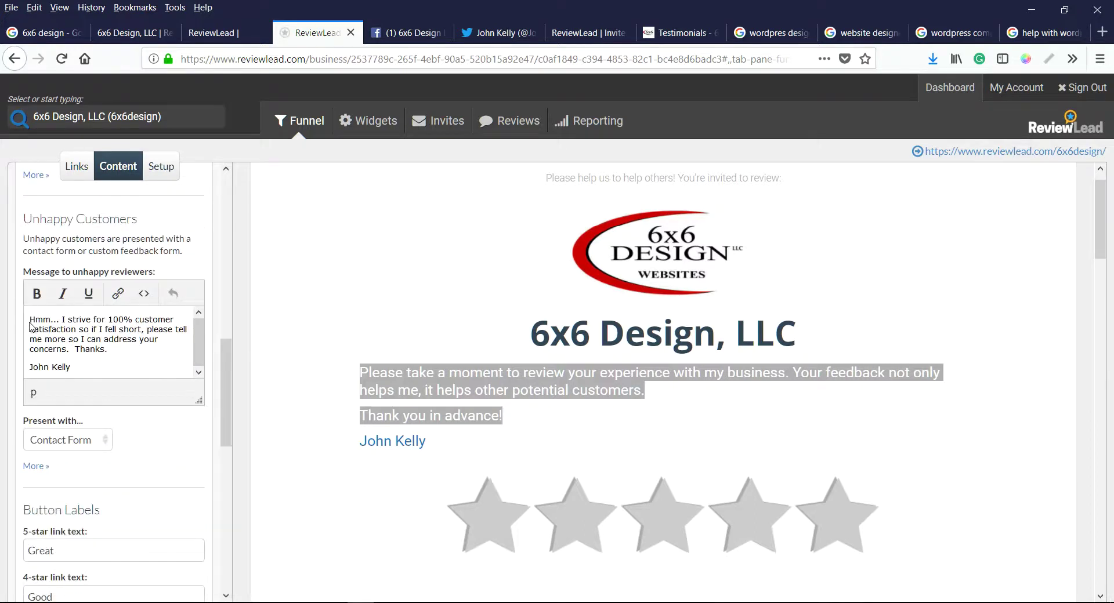
pyautogui.moveTo(31, 322); pyautogui.dragTo(100, 370)
pyautogui.scroll(-4, 101, 371)
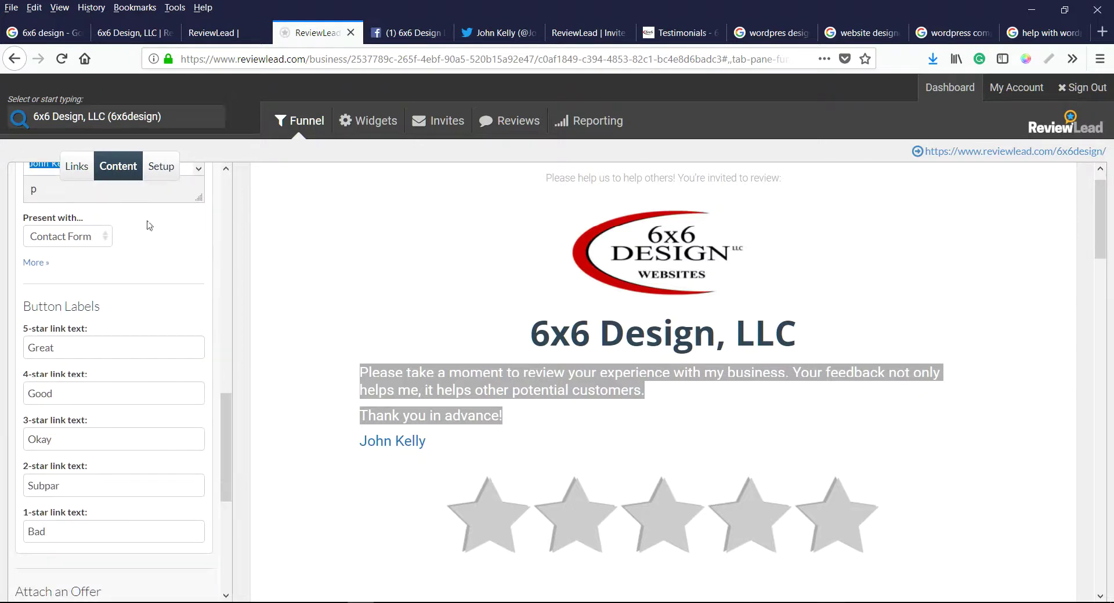
# View the presentation choices for unhappy customers and the button labels for each star rating.
pyautogui.scroll(2, 124, 261)
pyautogui.click(103, 346)
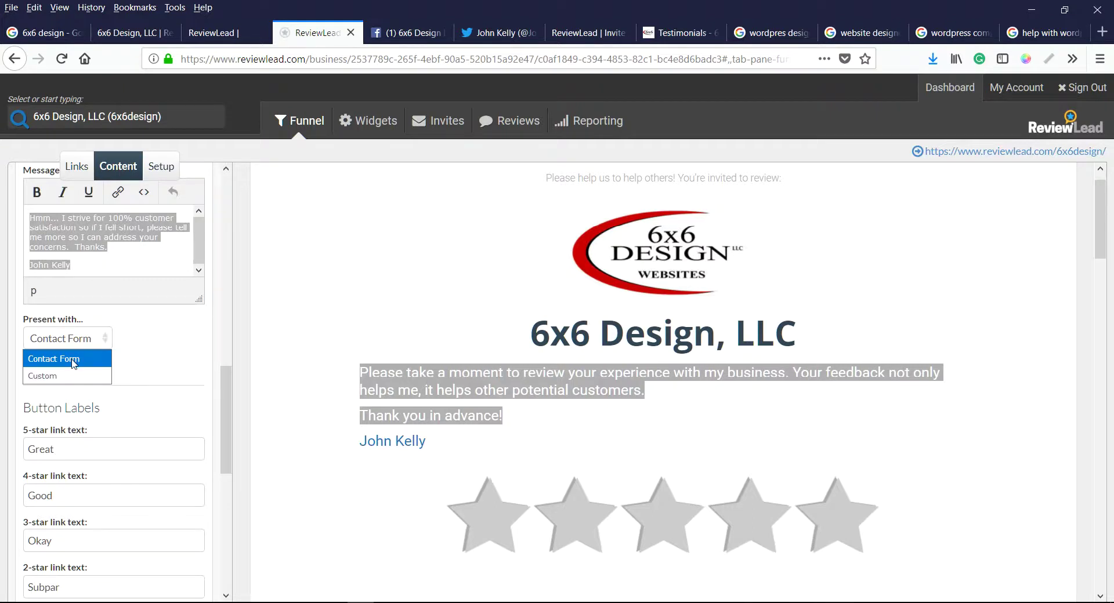
pyautogui.click(159, 348)
pyautogui.scroll(-2, 158, 347)
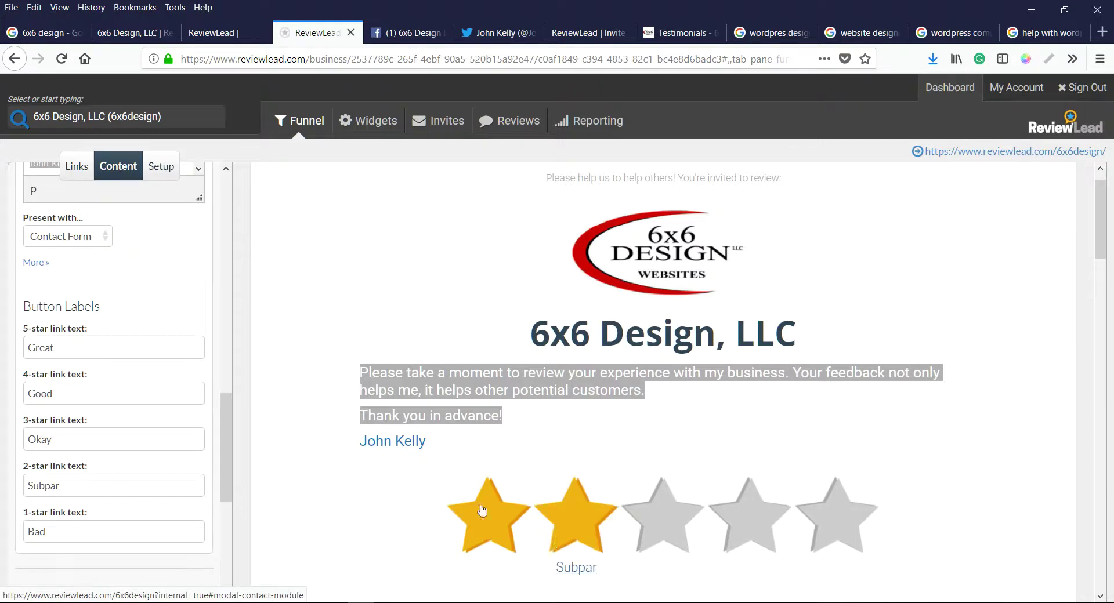
# Turn on showing an offer on the review page and view its description, attachment and the review stream options.
pyautogui.moveTo(231, 451); pyautogui.dragTo(226, 546)
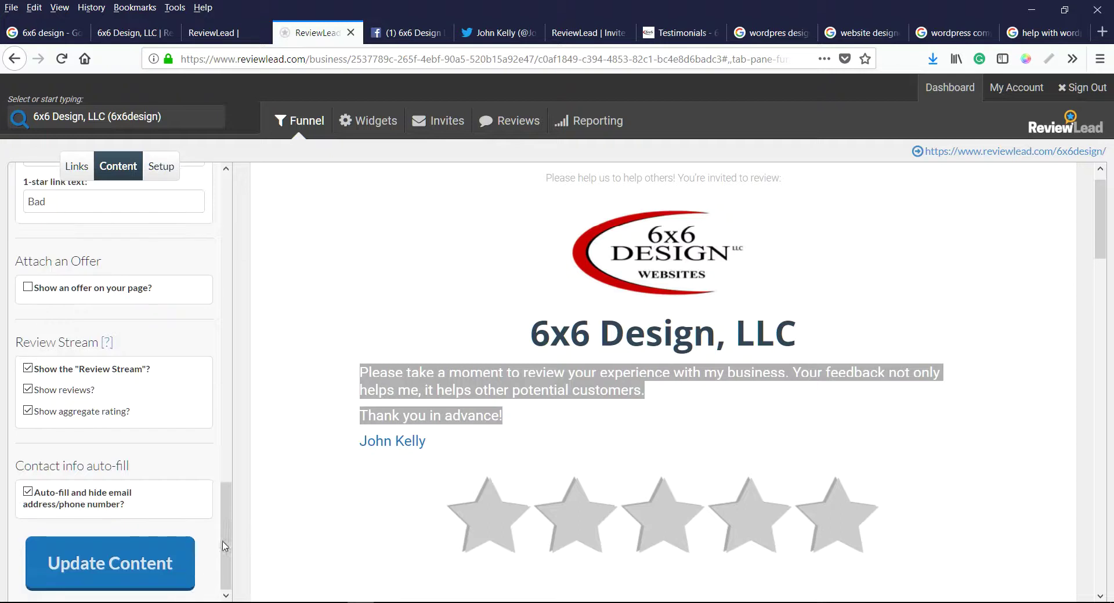
pyautogui.click(28, 287)
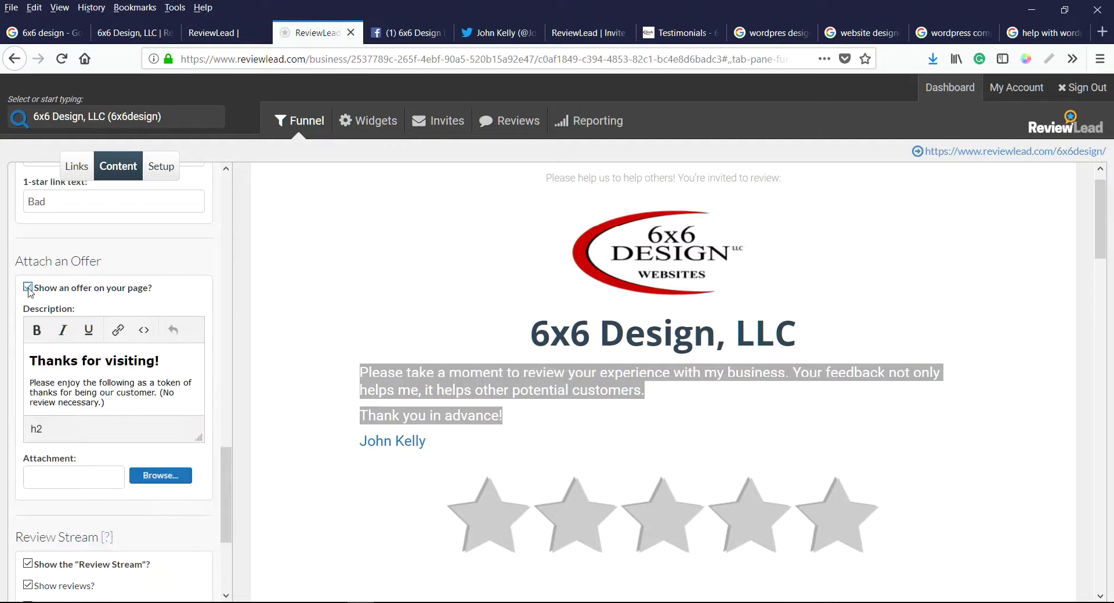
pyautogui.scroll(-1, 45, 364)
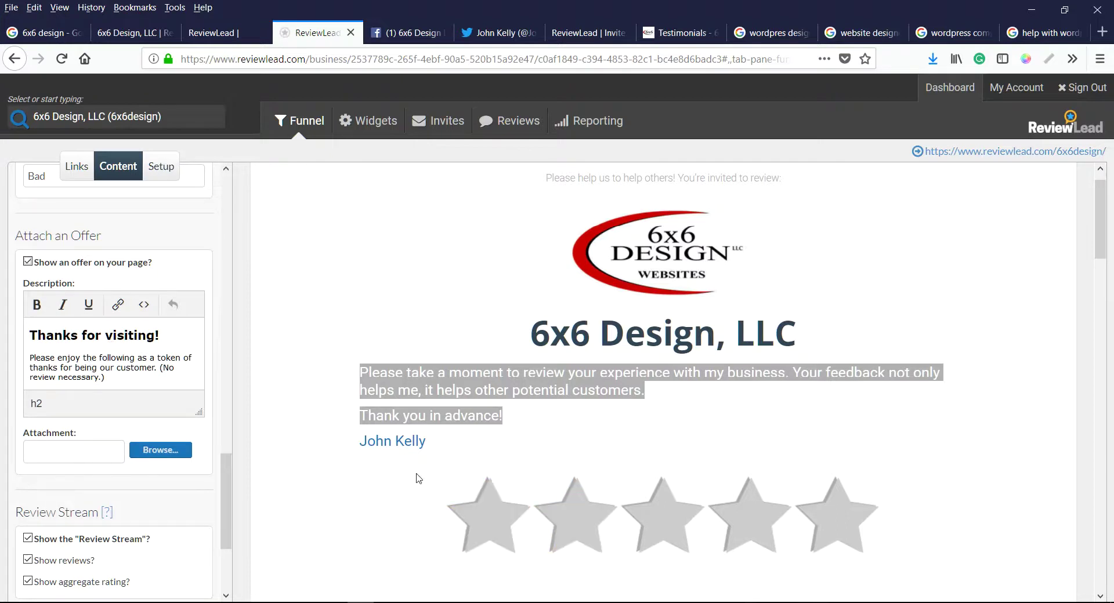
pyautogui.scroll(-2, 416, 481)
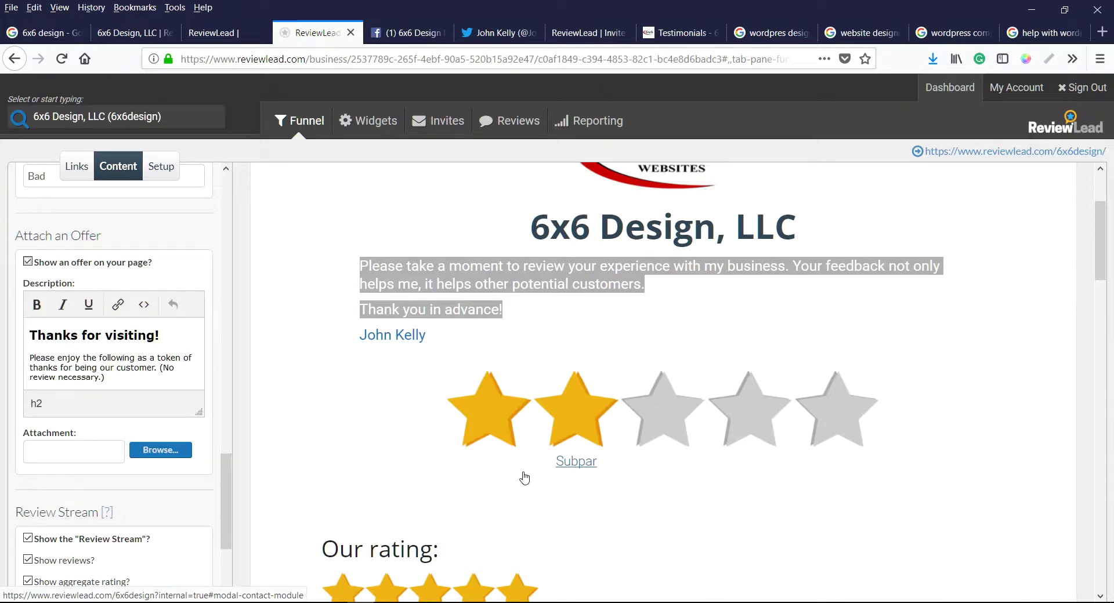
pyautogui.moveTo(228, 505); pyautogui.dragTo(228, 531)
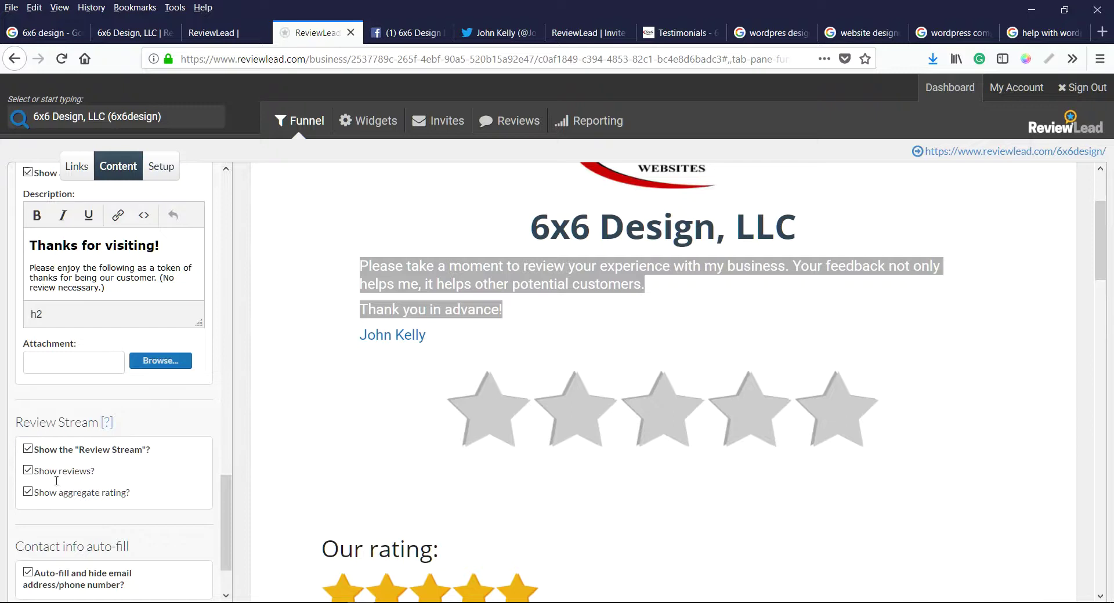
# View the funnel's review profile and its ordered list of review site links.
pyautogui.scroll(3, 238, 215)
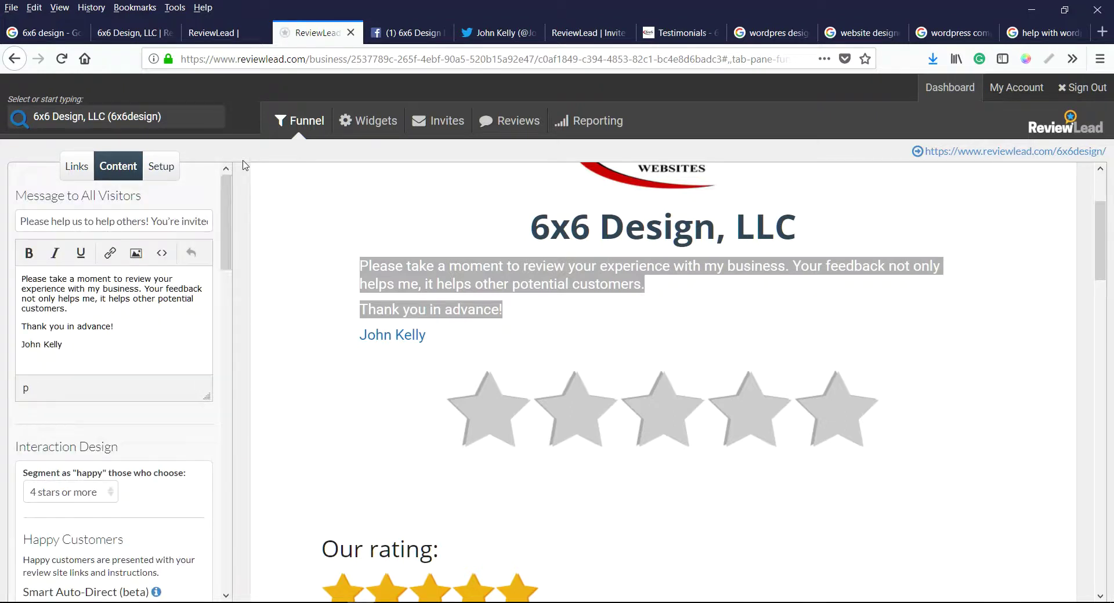
pyautogui.click(76, 166)
pyautogui.moveTo(229, 290); pyautogui.dragTo(232, 338)
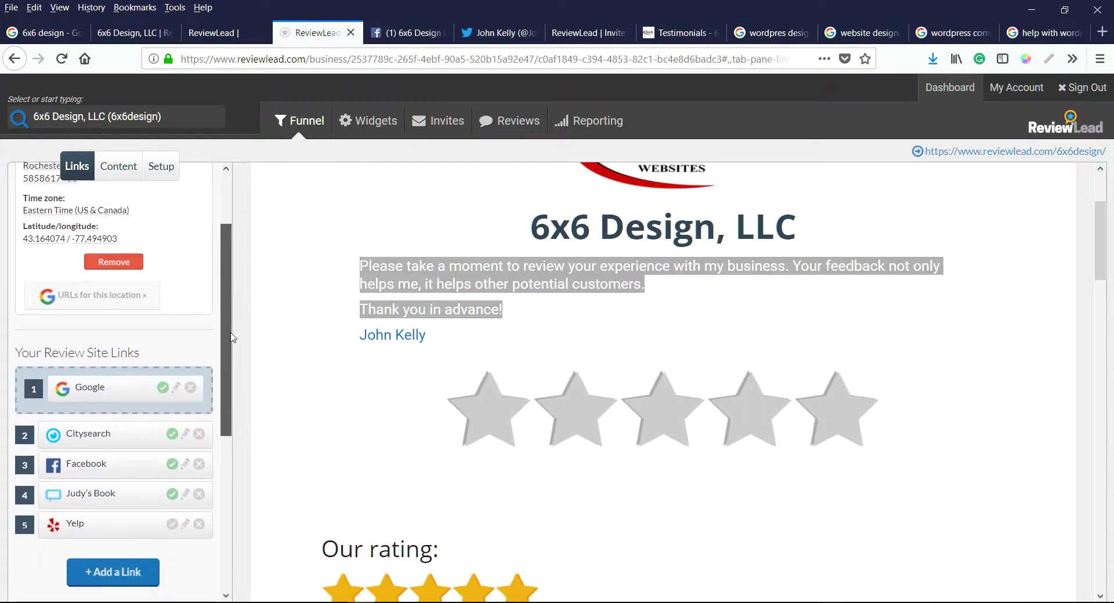
pyautogui.moveTo(231, 337); pyautogui.dragTo(231, 355)
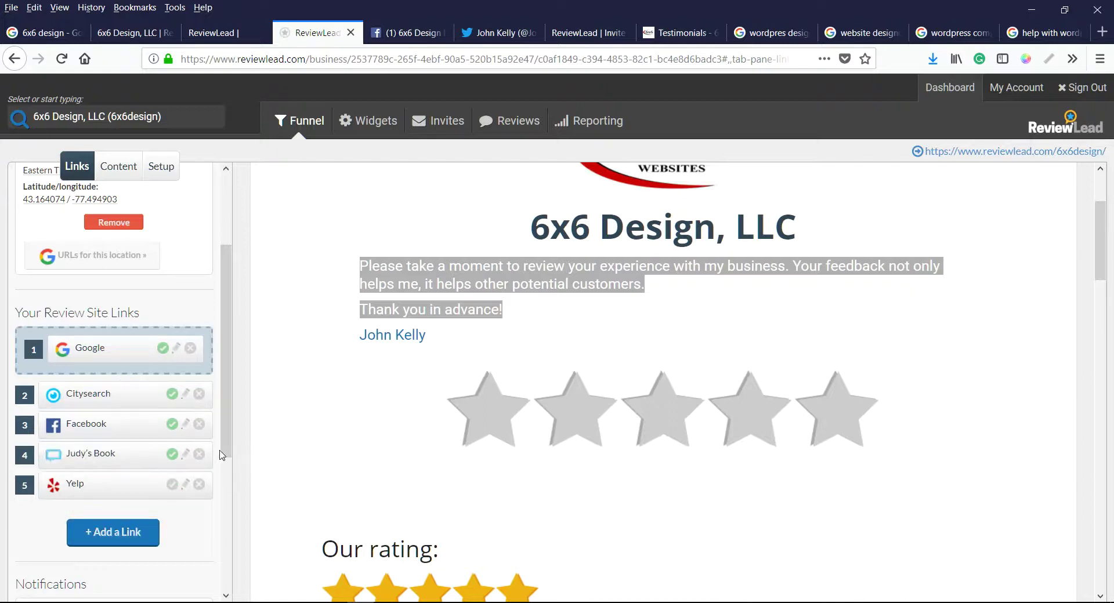
# View the rest of the funnel's link settings, including adding a link, email notifications and prompting visitors to connect.
pyautogui.scroll(-3, 232, 466)
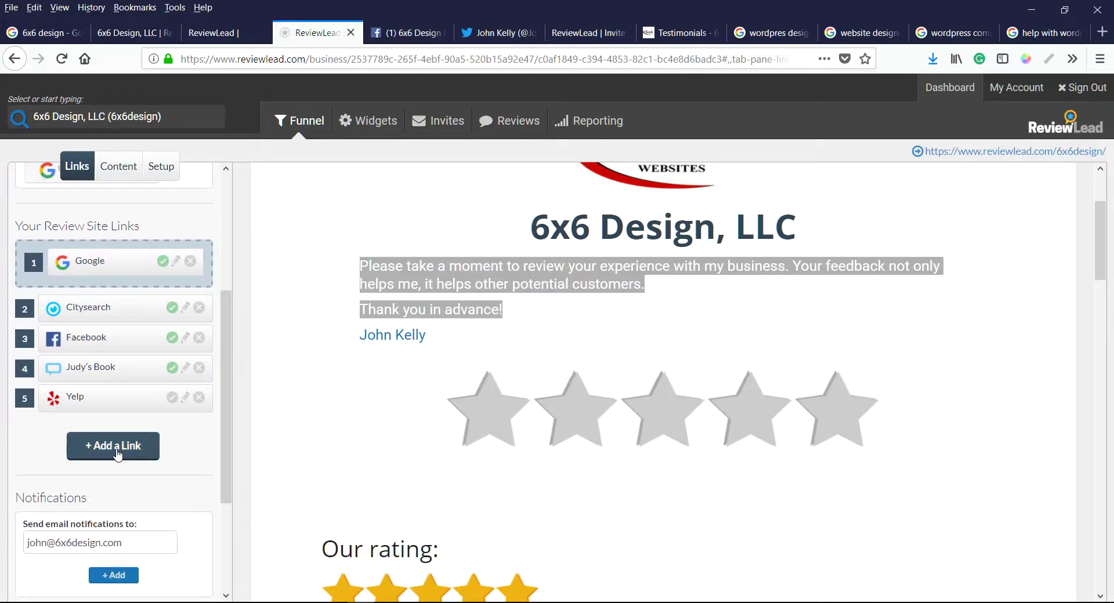
pyautogui.scroll(-4, 117, 456)
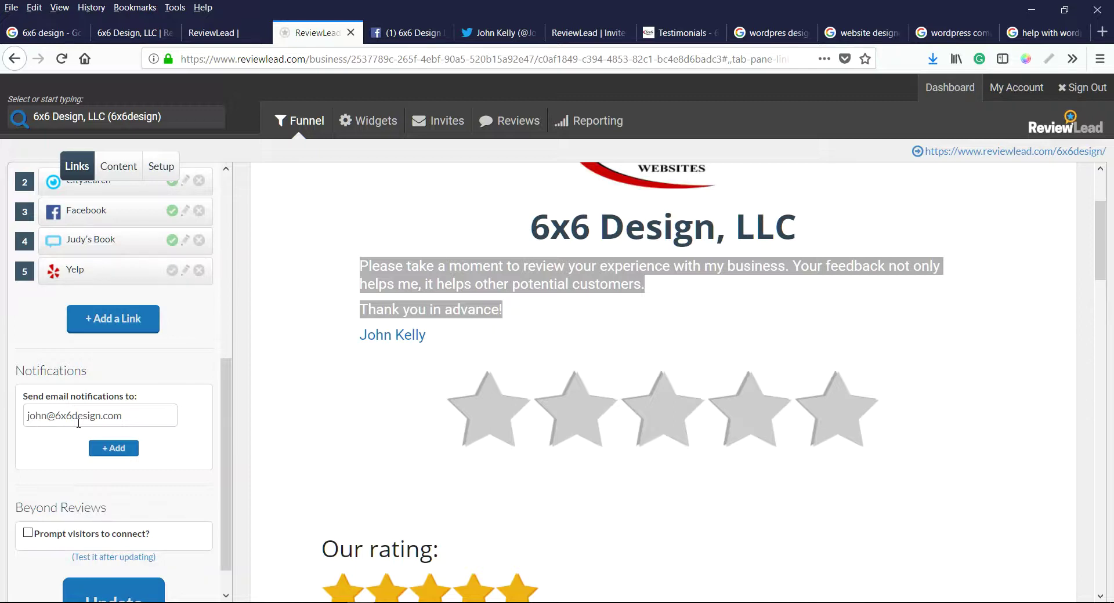
pyautogui.scroll(-1, 67, 472)
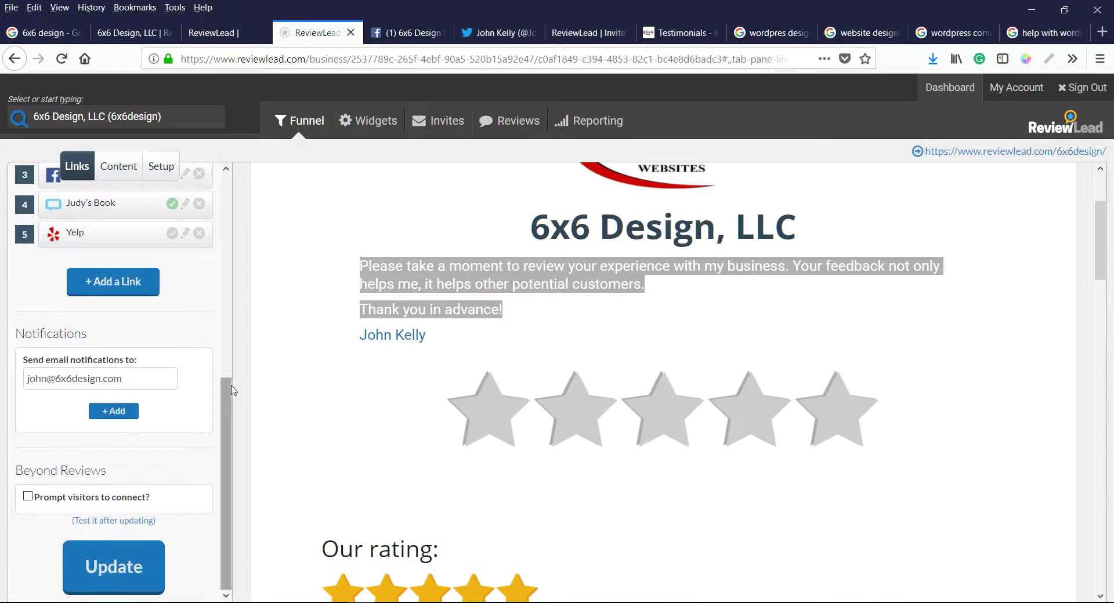
pyautogui.scroll(10, 232, 391)
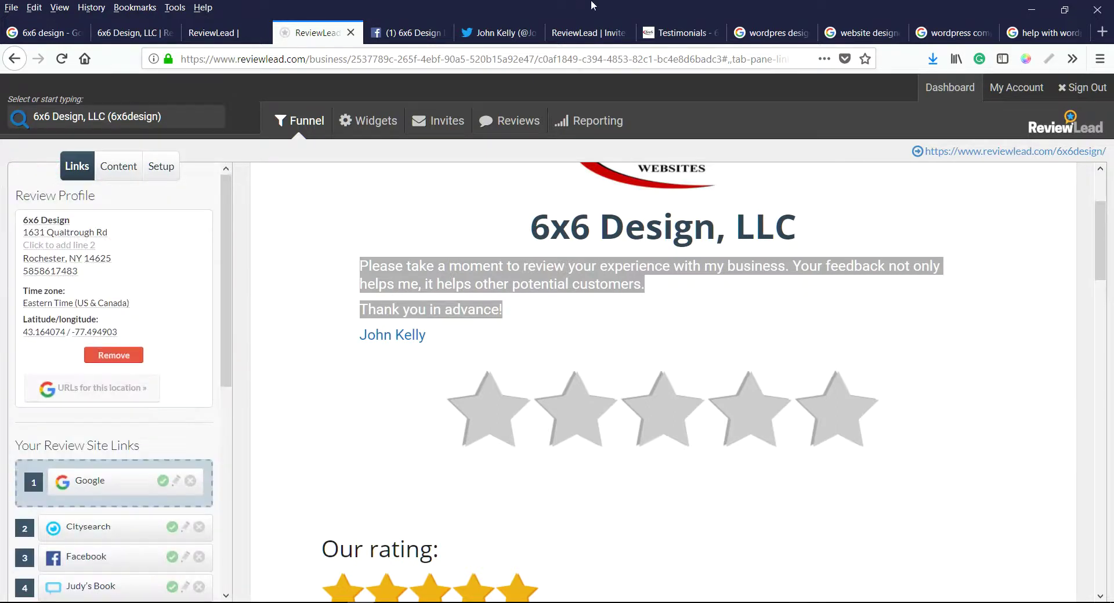
# Switch to the 6x6 Design LLC Facebook page and examine the 5-star review post published by Review Stream.
pyautogui.click(374, 35)
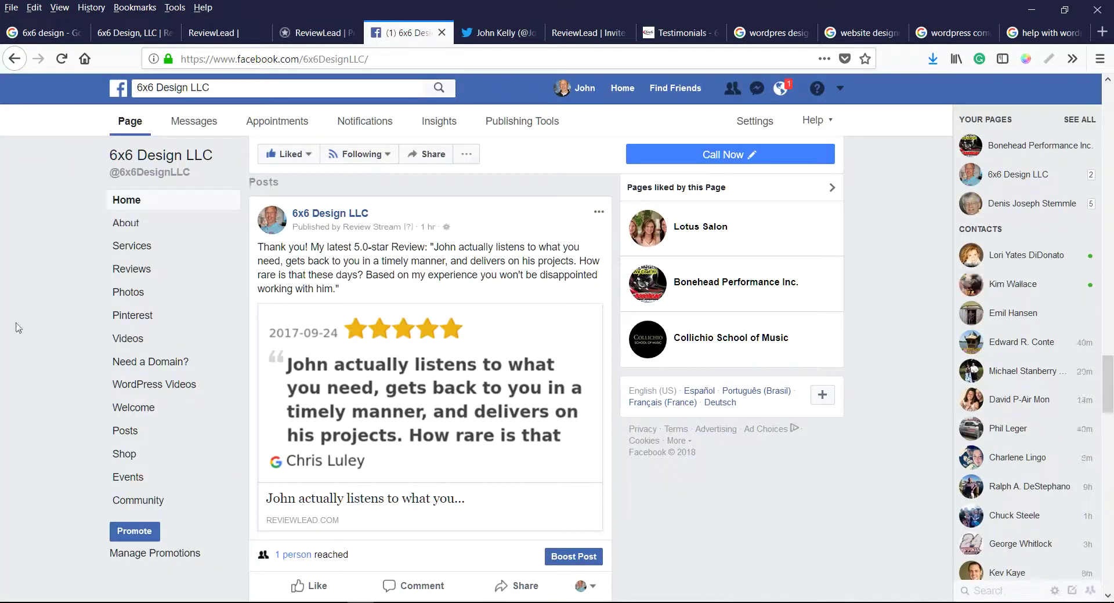
pyautogui.scroll(-1, 55, 319)
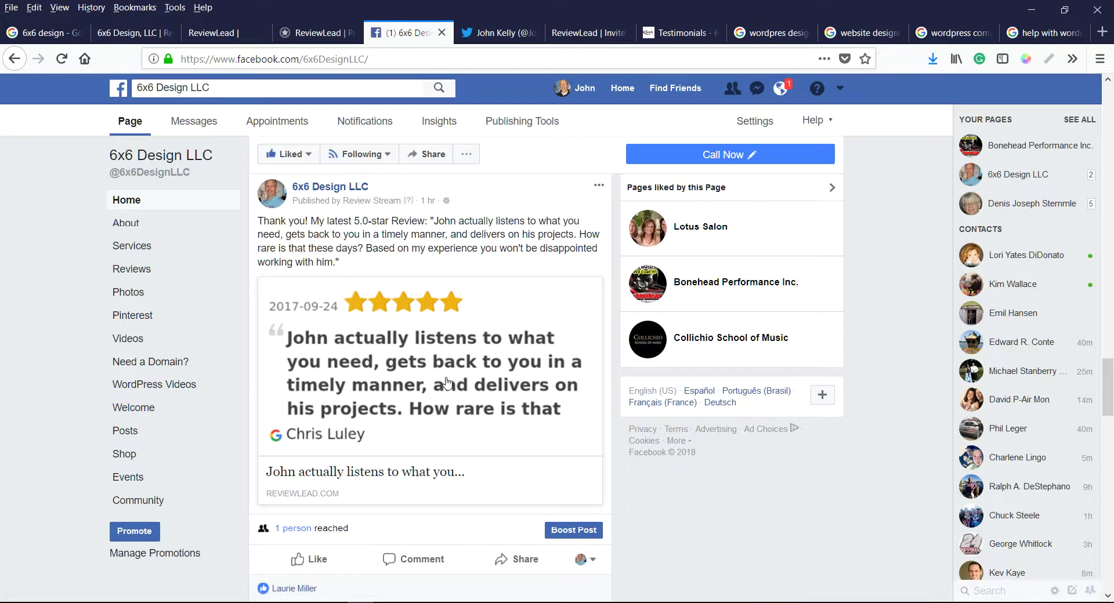
pyautogui.scroll(-2, 446, 380)
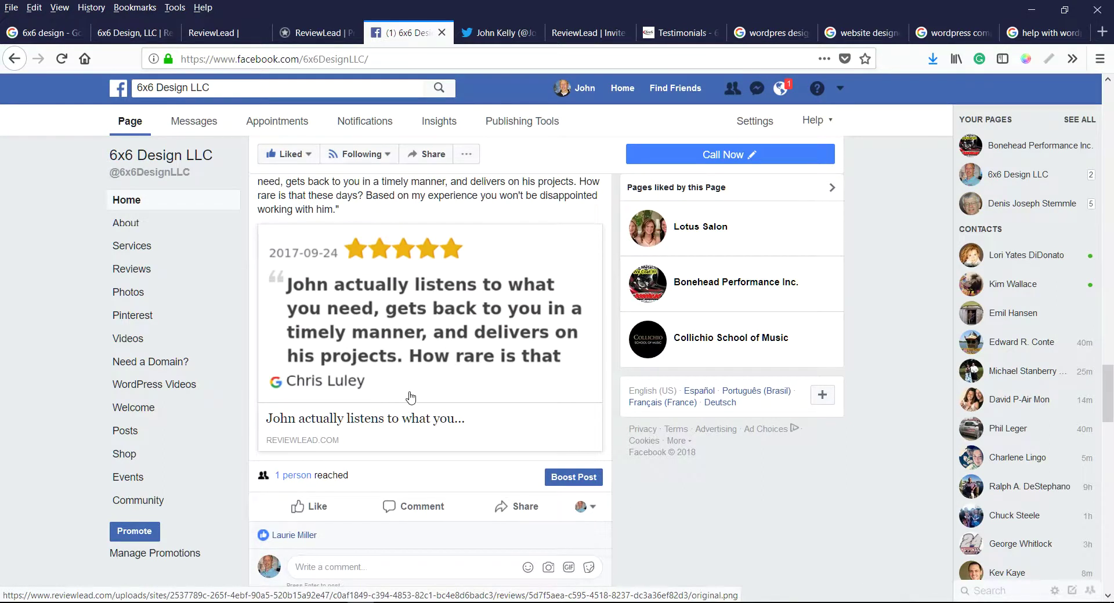
pyautogui.scroll(-2, 415, 398)
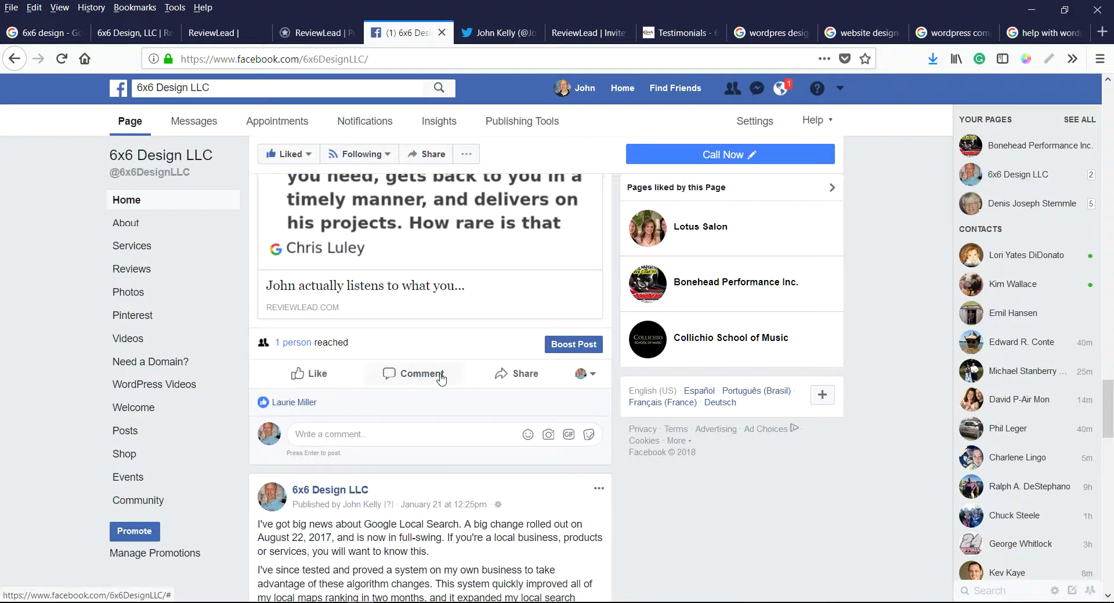
pyautogui.scroll(1, 437, 384)
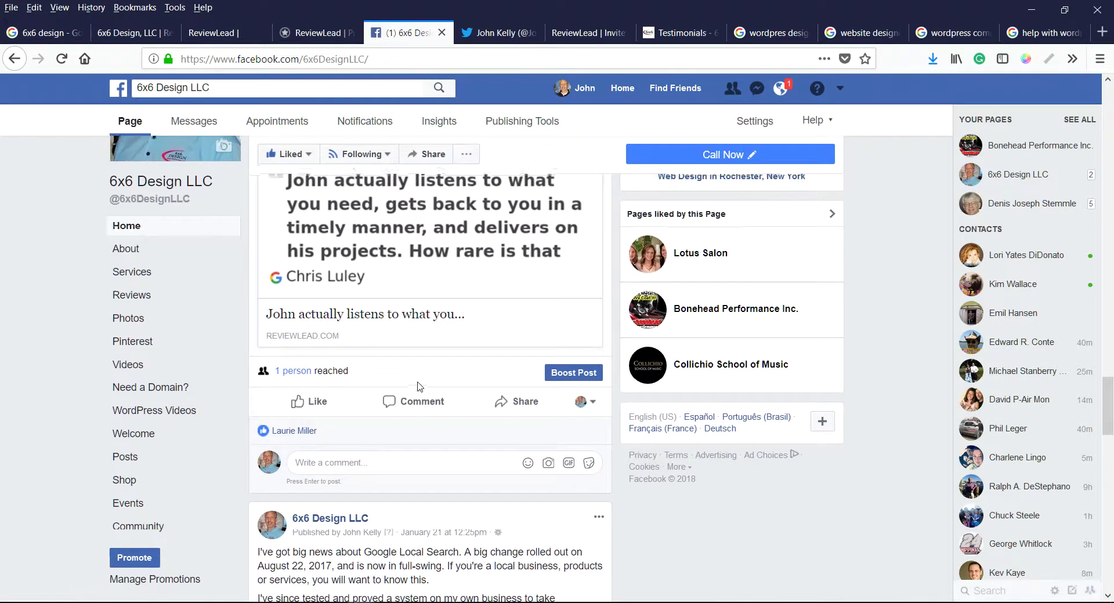
pyautogui.scroll(5, 420, 387)
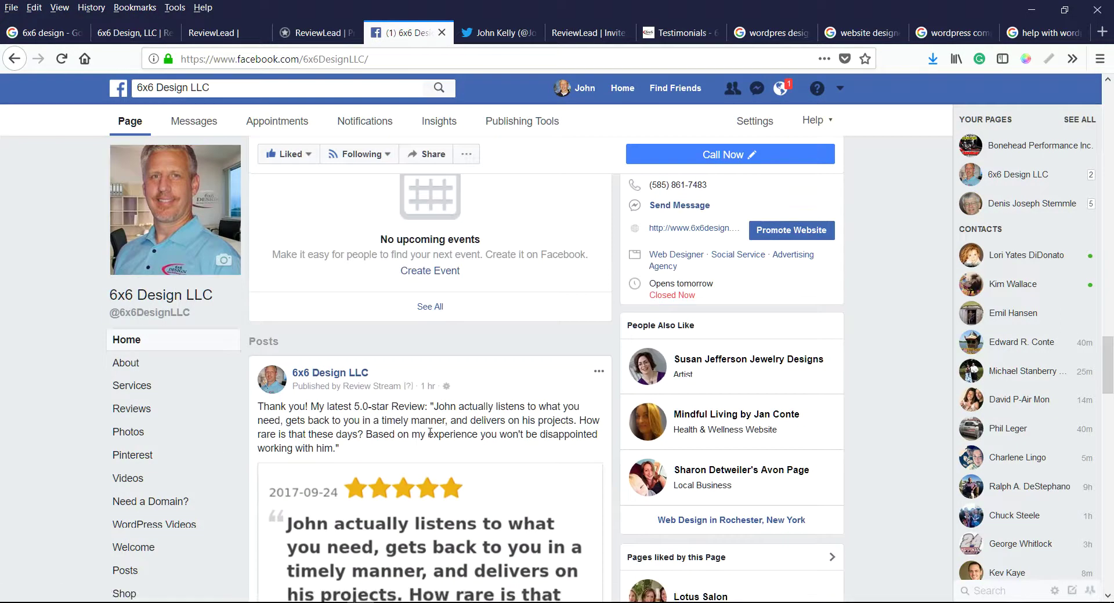
# Switch to the business owner's Twitter profile and view the tweet sharing the latest 5-star review.
pyautogui.click(492, 35)
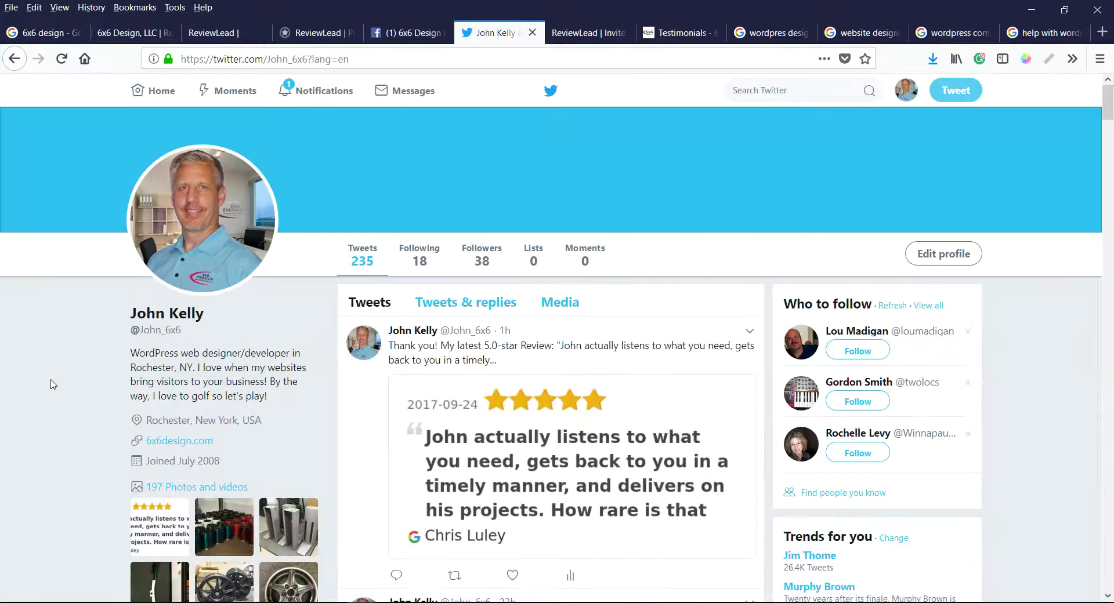
pyautogui.scroll(-3, 56, 382)
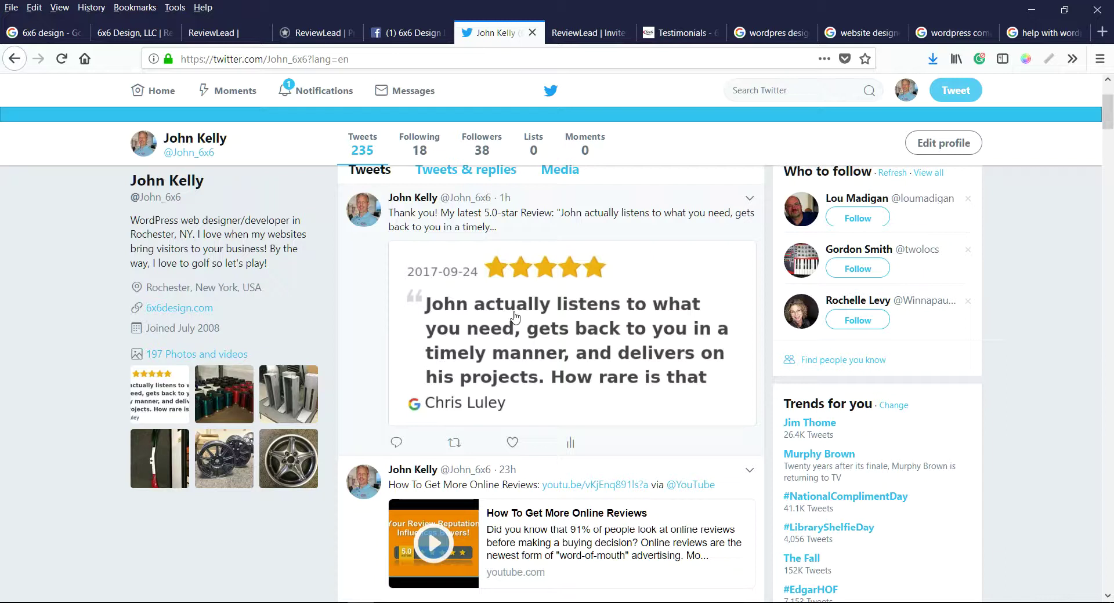
pyautogui.scroll(3, 3, 296)
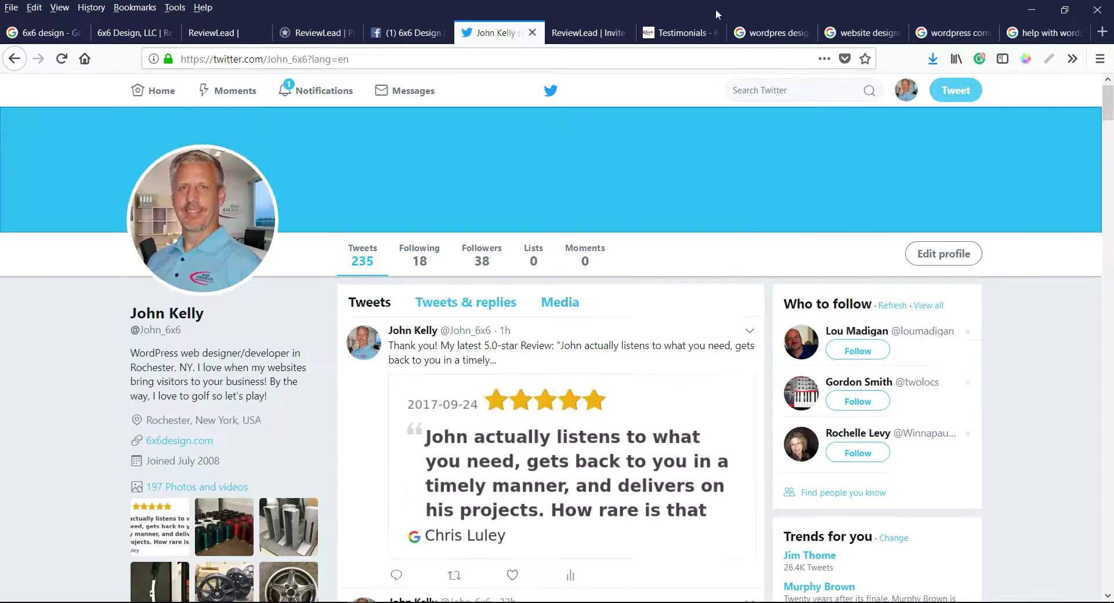
# Revisit the ReviewLead invite form and the Google local results for WordPress designers.
pyautogui.click(594, 33)
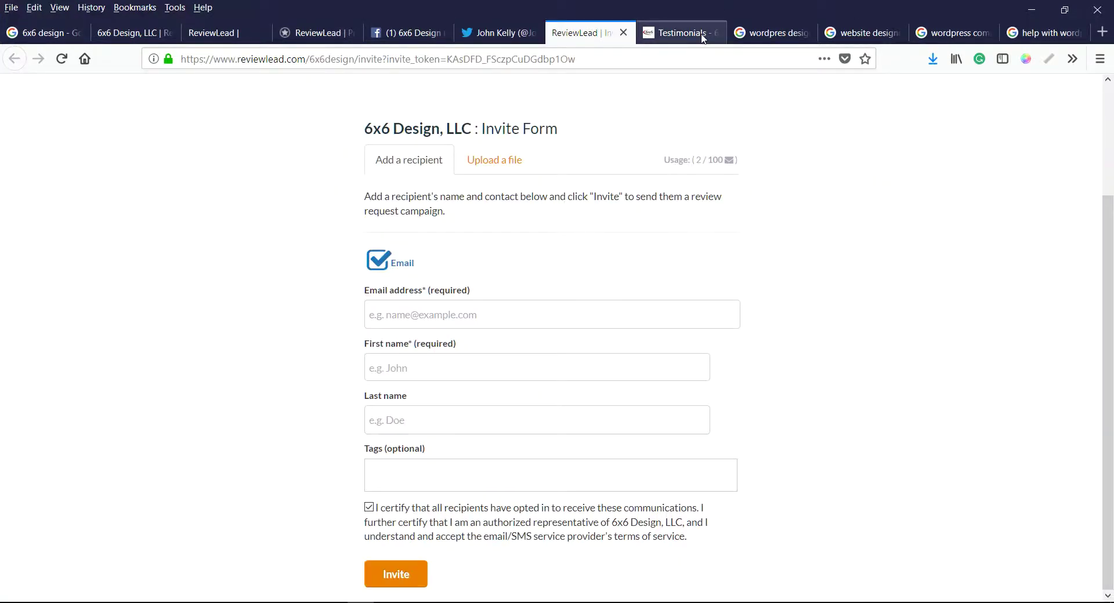
pyautogui.click(739, 36)
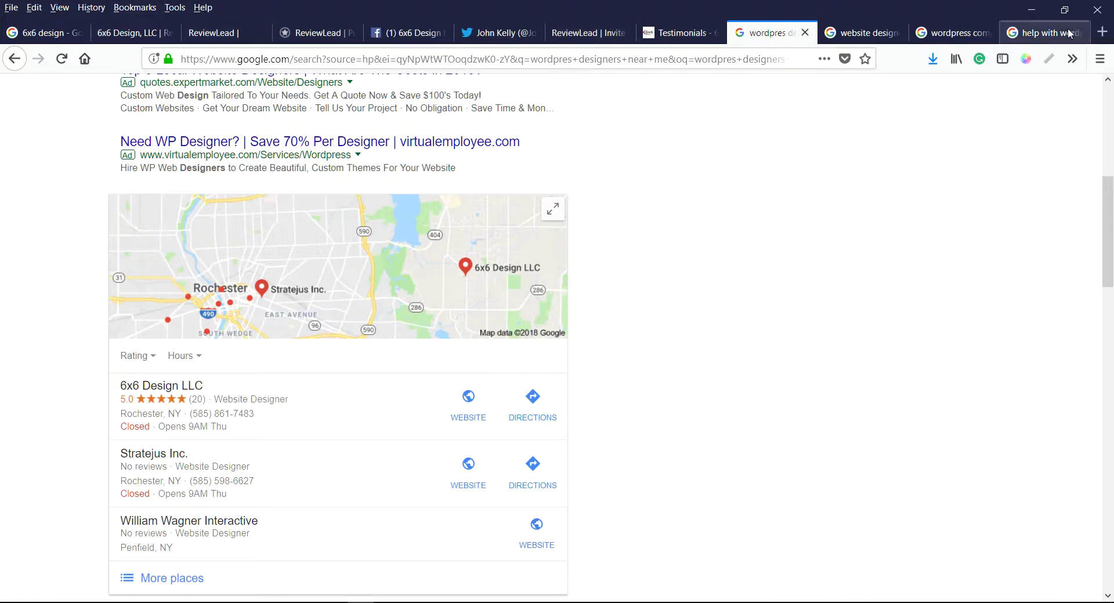
pyautogui.click(574, 33)
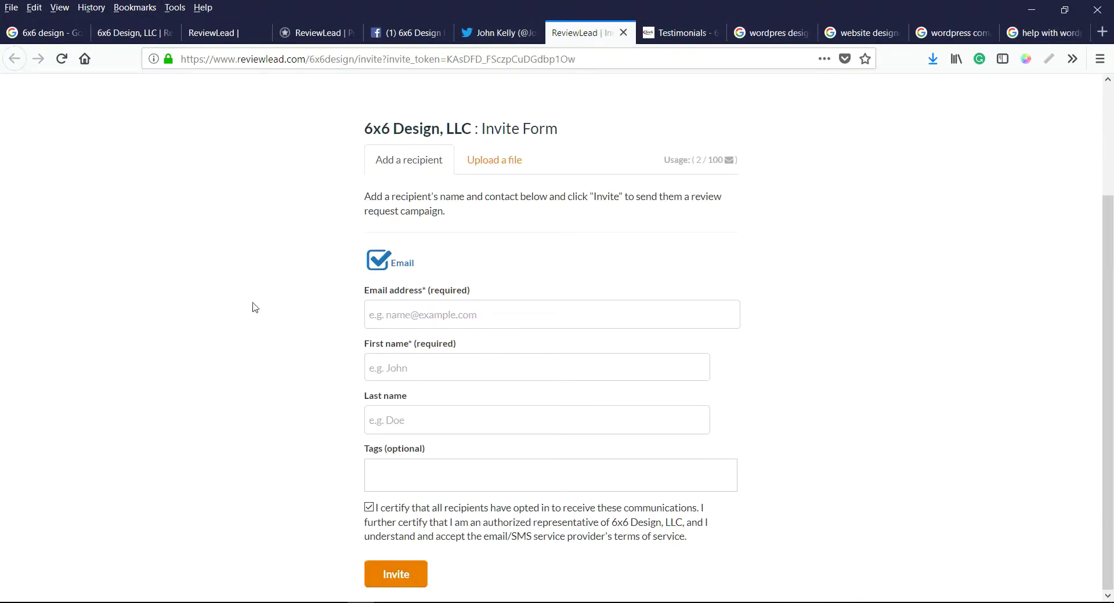
# Return to the ReviewLead funnel, view the start of the review page preview and clear the text highlight.
pyautogui.click(298, 34)
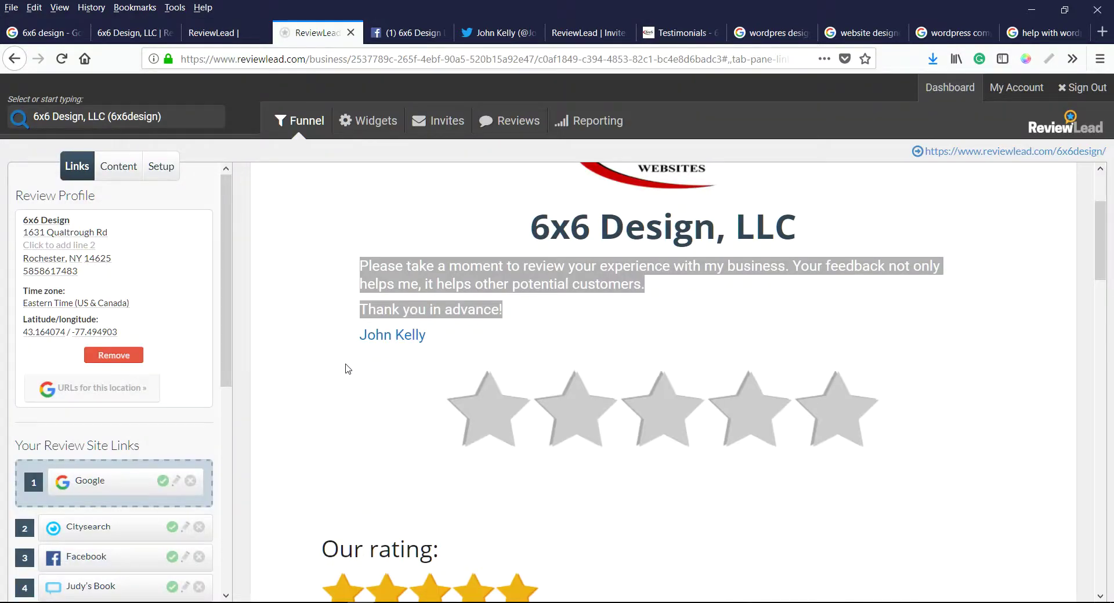
pyautogui.scroll(3, 347, 369)
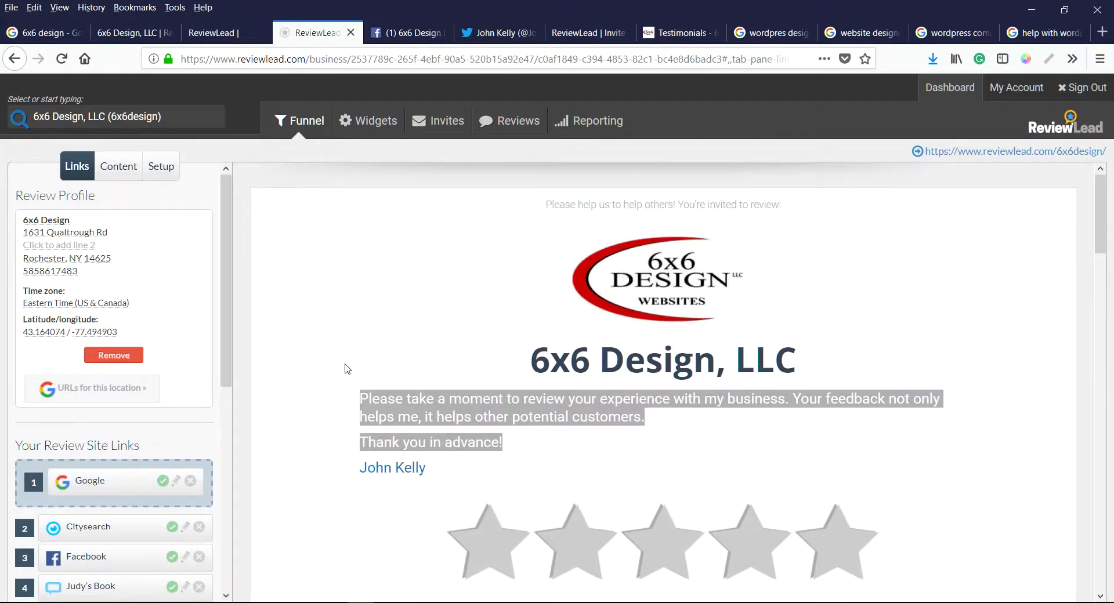
pyautogui.click(347, 369)
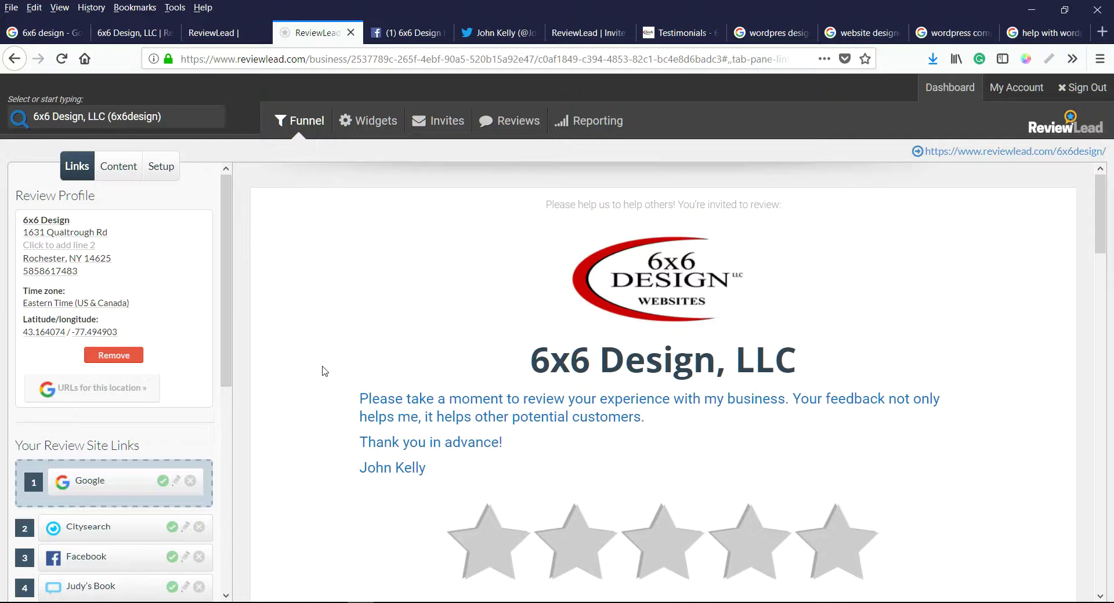
# Open getmystars.com in a new browser tab.
pyautogui.click(1101, 33)
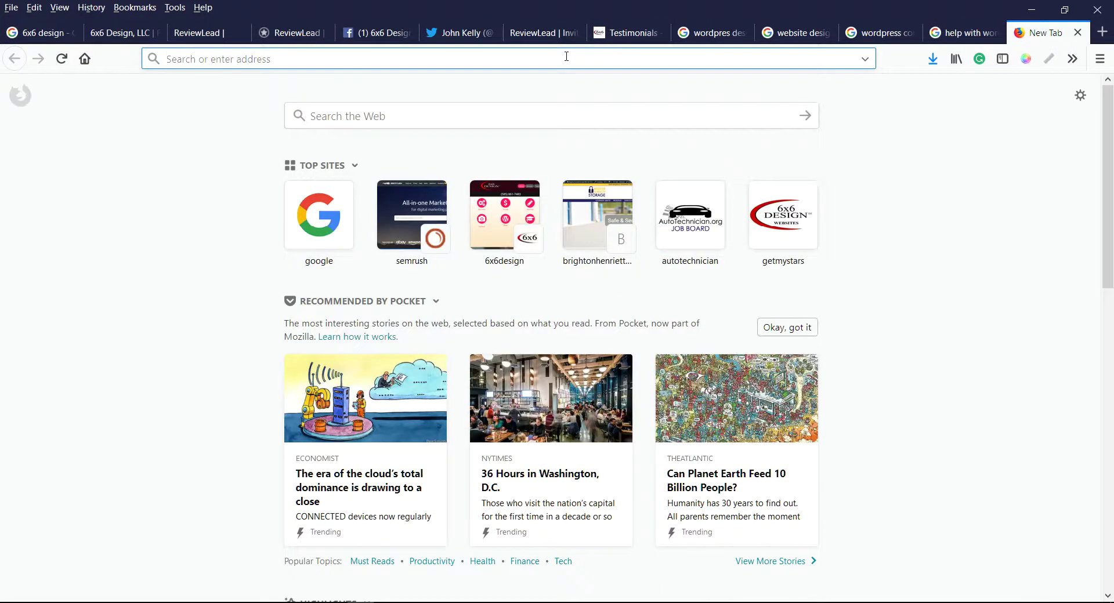
pyautogui.write('getmystars.com/')
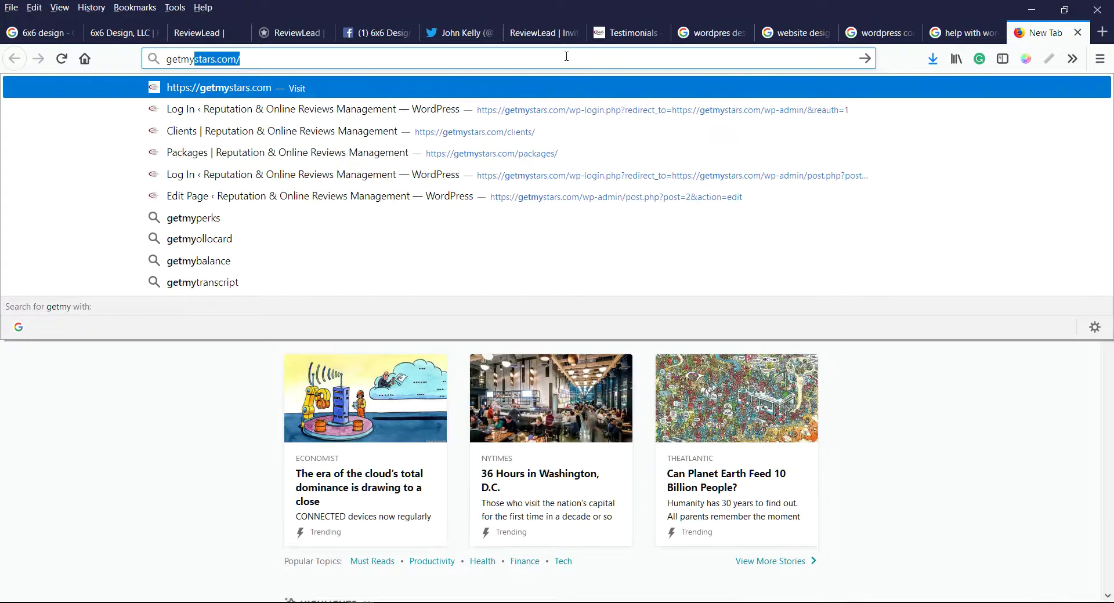
pyautogui.press('Return')
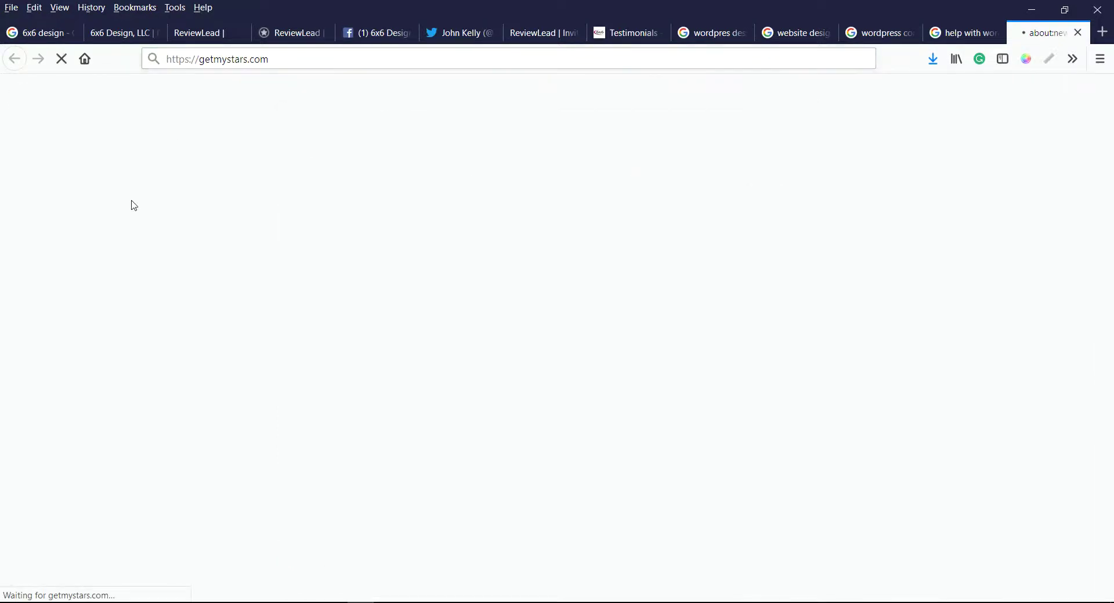